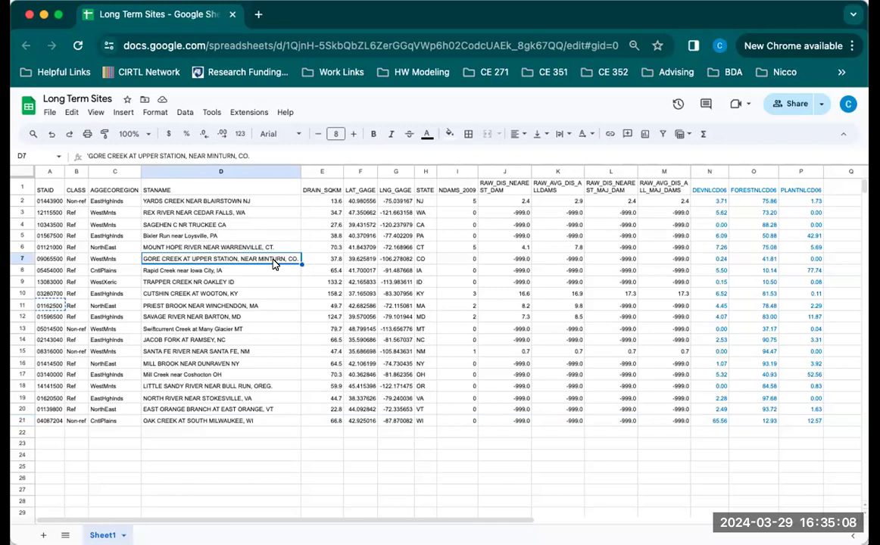
Review the site table's columns for station ID, station name, drainage area, gage coordinates, dams and land cover.
{"action": "left_click", "coordinate": [235, 295]}
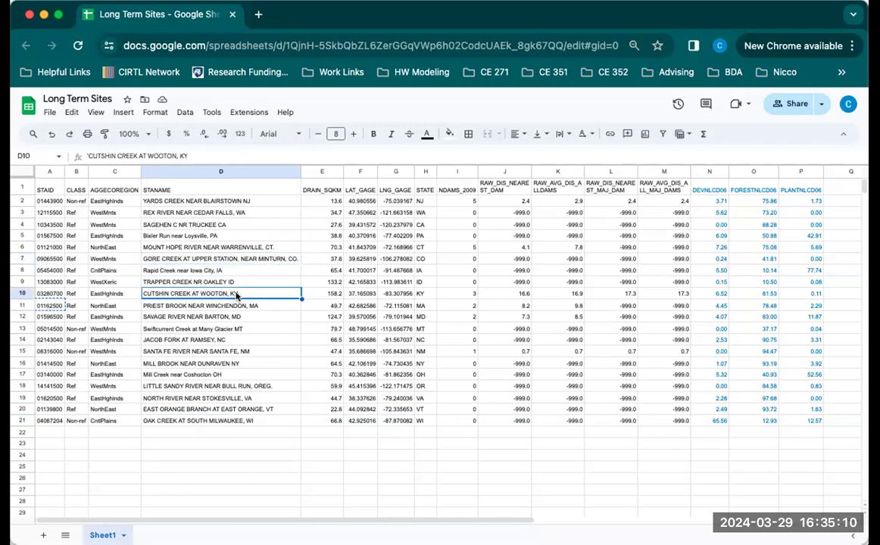
{"action": "left_click_drag", "start_coordinate": [47, 202], "coordinate": [426, 424]}
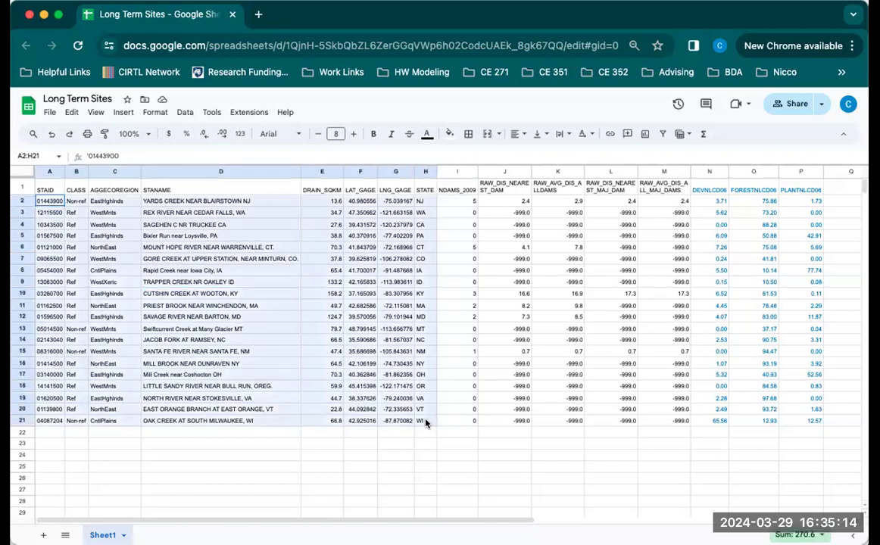
{"action": "left_click", "coordinate": [485, 340]}
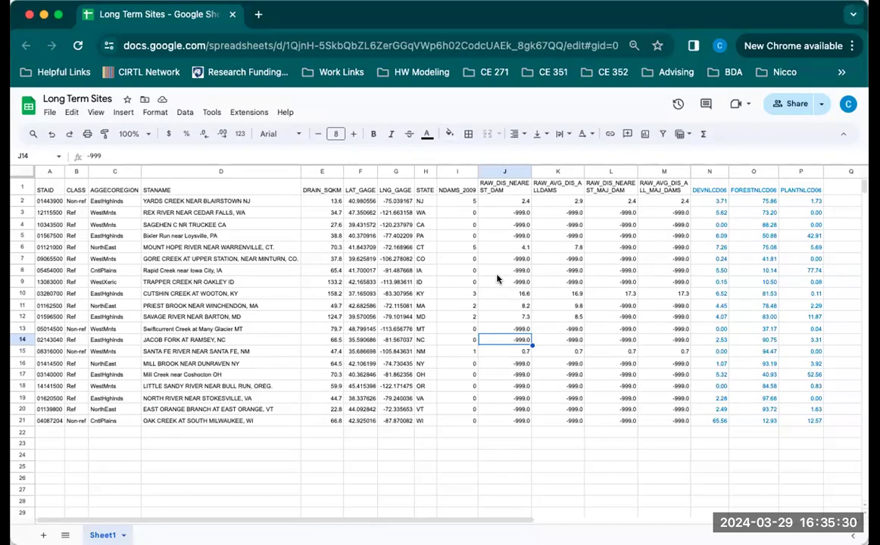
{"action": "left_click", "coordinate": [282, 329]}
{"action": "left_click_drag", "start_coordinate": [46, 189], "coordinate": [43, 422]}
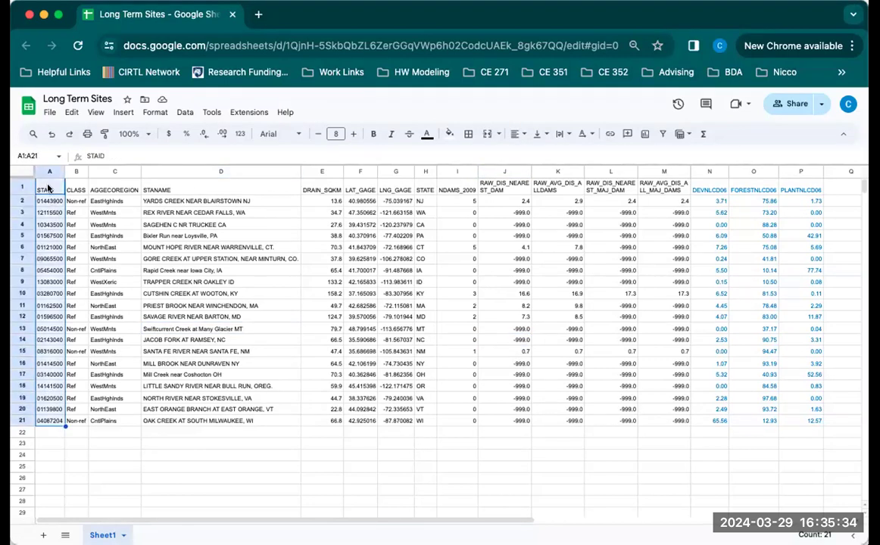
{"action": "left_click_drag", "start_coordinate": [151, 189], "coordinate": [178, 422]}
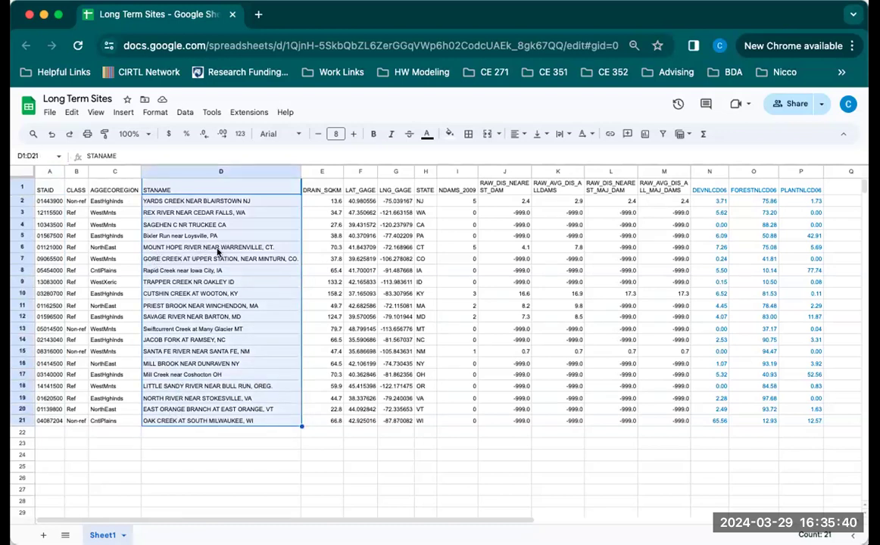
{"action": "left_click", "coordinate": [258, 315]}
{"action": "left_click_drag", "start_coordinate": [321, 189], "coordinate": [328, 425]}
{"action": "left_click_drag", "start_coordinate": [360, 190], "coordinate": [396, 423]}
{"action": "left_click_drag", "start_coordinate": [425, 189], "coordinate": [663, 187]}
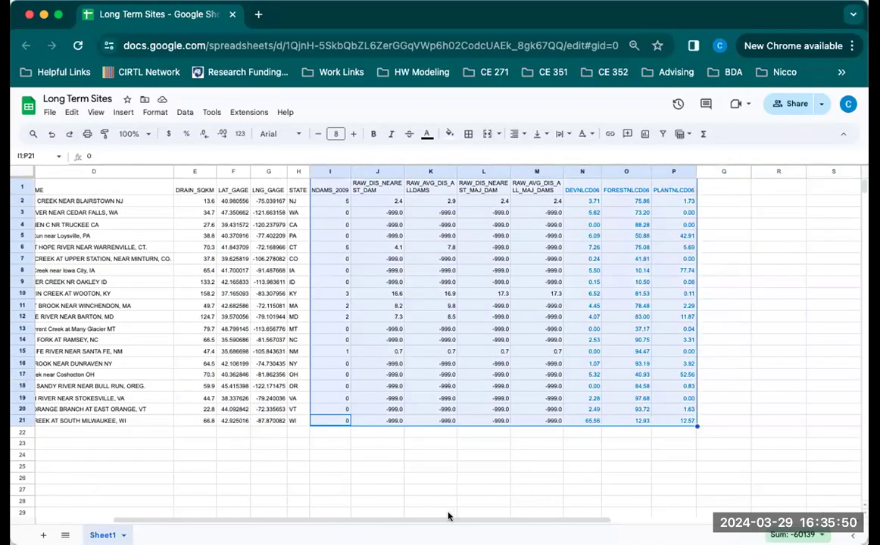
{"action": "scroll", "coordinate": [293, 520], "scroll_direction": "left", "scroll_amount": 5}
Copy the station ID of the Mill Brook near Dunraven NY site from cell A16.
{"action": "left_click", "coordinate": [220, 352]}
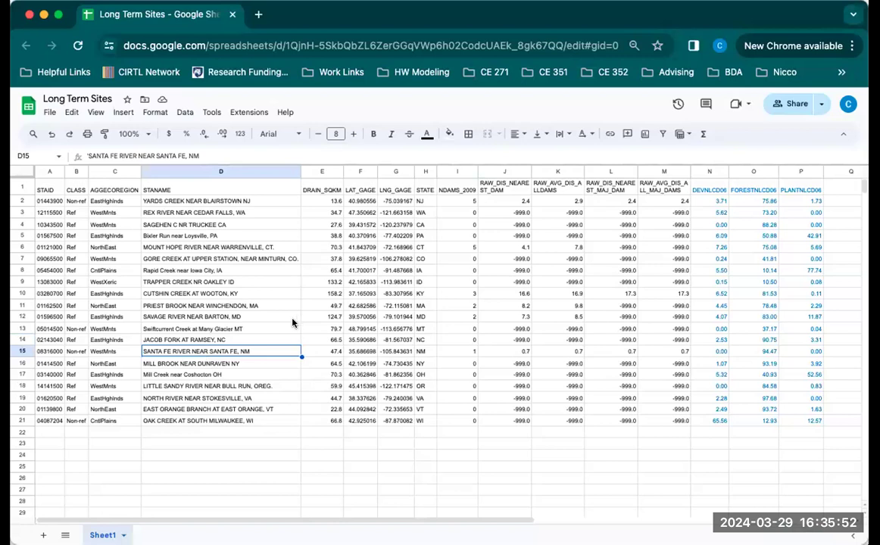
{"action": "left_click", "coordinate": [159, 318]}
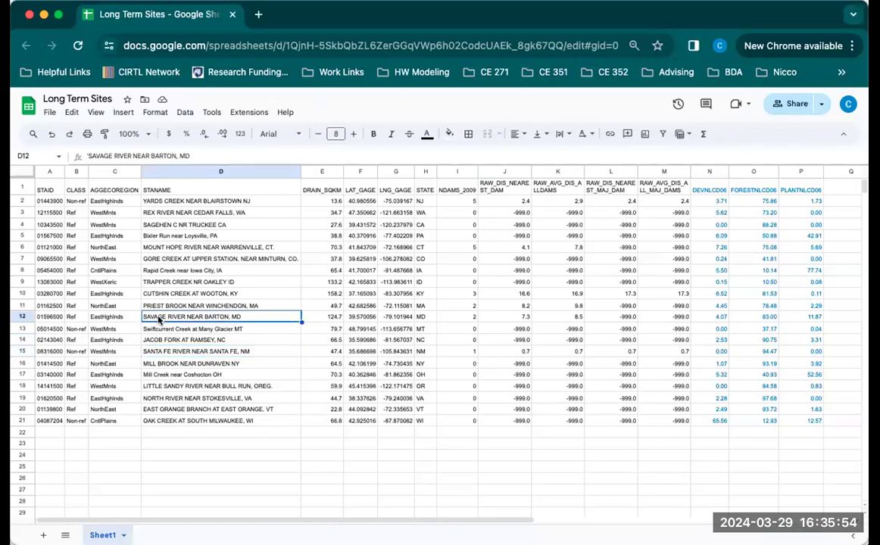
{"action": "left_click", "coordinate": [187, 349]}
{"action": "left_click_drag", "start_coordinate": [166, 365], "coordinate": [51, 371]}
{"action": "left_click", "coordinate": [47, 365]}
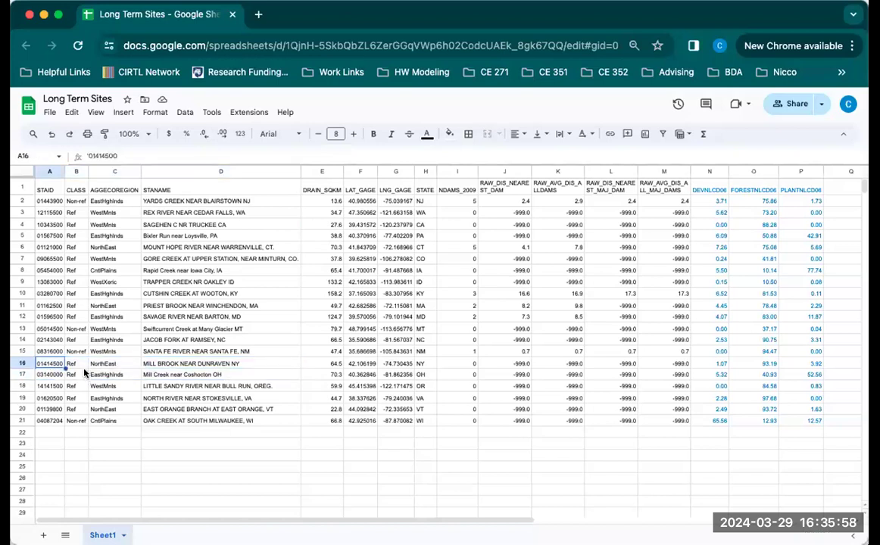
{"action": "key", "text": "super+c"}
Search the web for "usgs 01414500" in a new tab and open the Mill Brook Near Dunraven NY monitoring location page.
{"action": "left_click", "coordinate": [259, 17]}
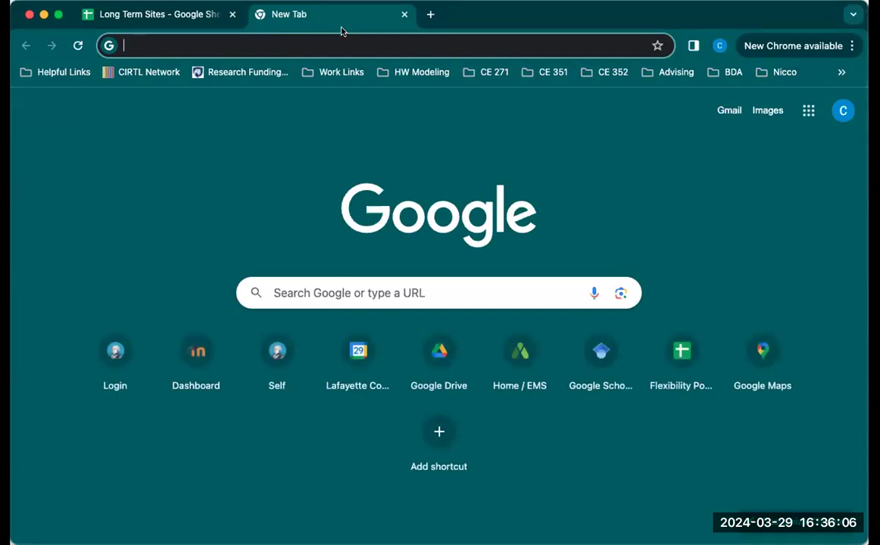
{"action": "type", "text": "usgs"}
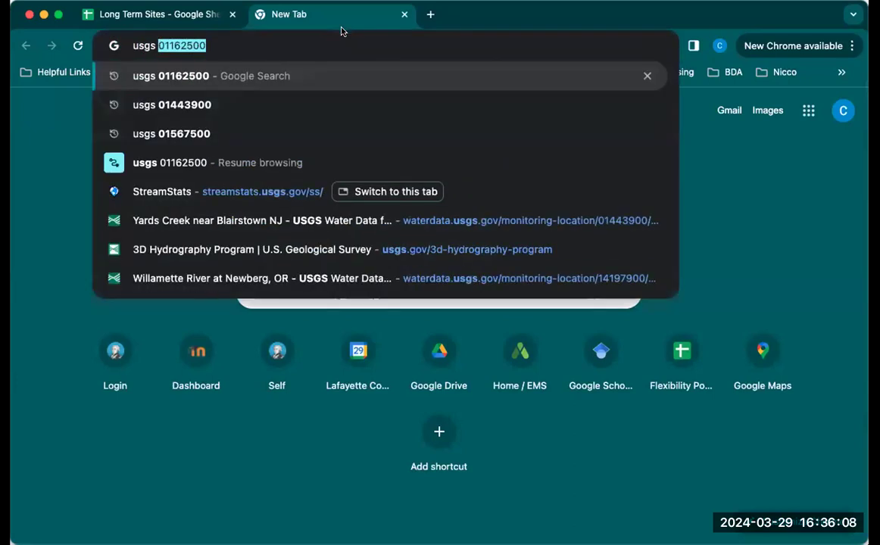
{"action": "key", "text": "super+v"}
{"action": "key", "text": "Return"}
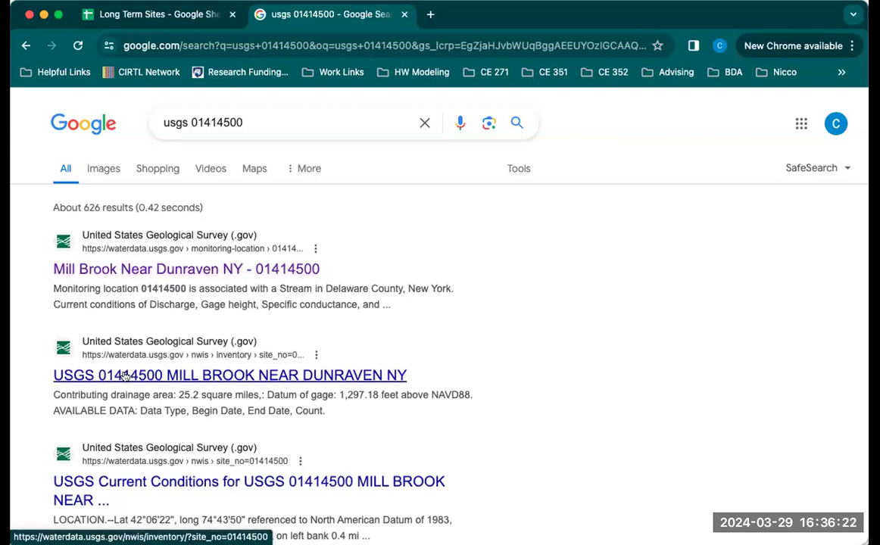
{"action": "left_click", "coordinate": [159, 270]}
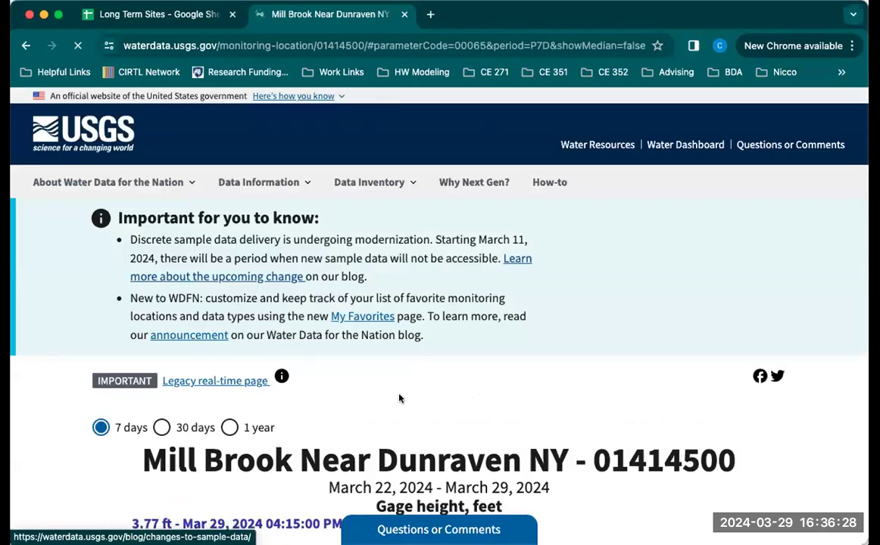
Examine the seven-day gage height graph for Mill Brook and the details and data options beneath it.
{"action": "scroll", "coordinate": [703, 308], "scroll_direction": "down", "scroll_amount": 3}
{"action": "scroll", "coordinate": [703, 308], "scroll_direction": "down", "scroll_amount": 5}
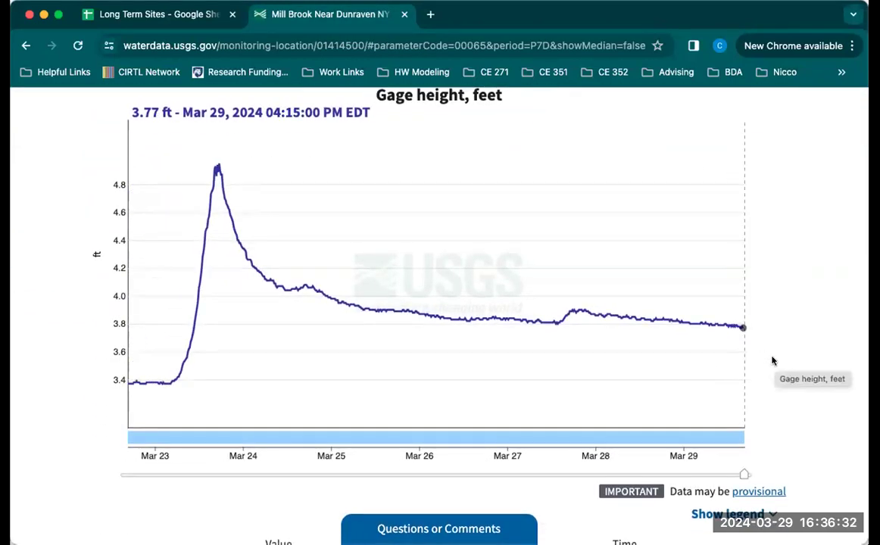
{"action": "scroll", "coordinate": [776, 333], "scroll_direction": "up", "scroll_amount": 3}
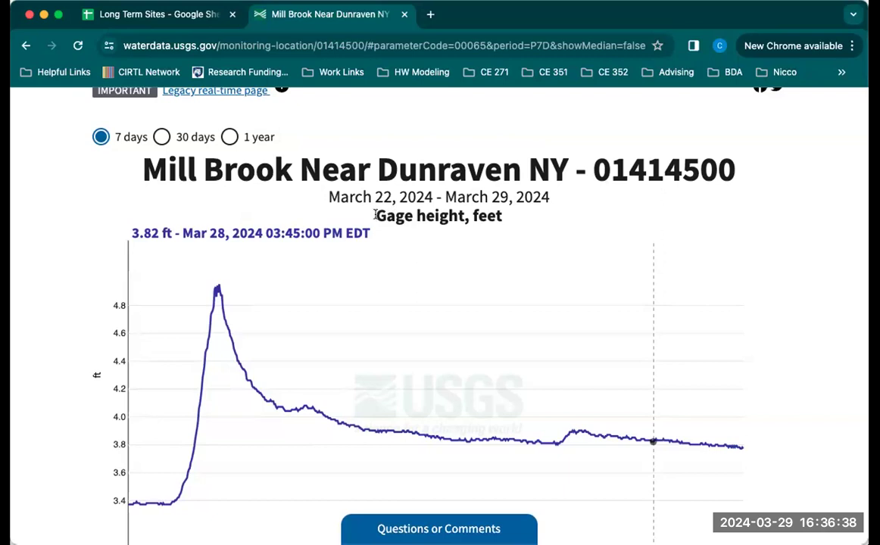
{"action": "left_click_drag", "start_coordinate": [375, 216], "coordinate": [515, 220]}
{"action": "scroll", "coordinate": [761, 335], "scroll_direction": "down", "scroll_amount": 1}
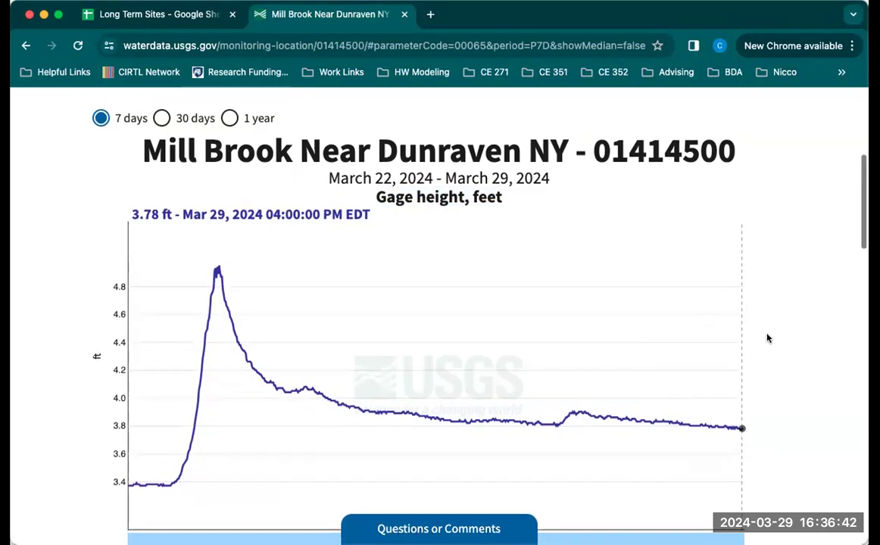
{"action": "scroll", "coordinate": [767, 339], "scroll_direction": "down", "scroll_amount": 5}
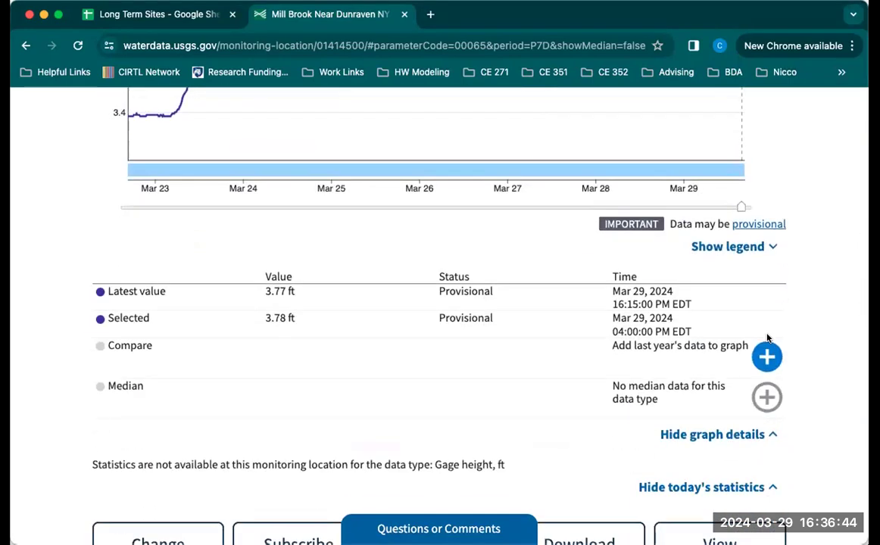
{"action": "scroll", "coordinate": [767, 338], "scroll_direction": "down", "scroll_amount": 2}
{"action": "scroll", "coordinate": [768, 339], "scroll_direction": "up", "scroll_amount": 5}
{"action": "scroll", "coordinate": [767, 338], "scroll_direction": "down", "scroll_amount": 5}
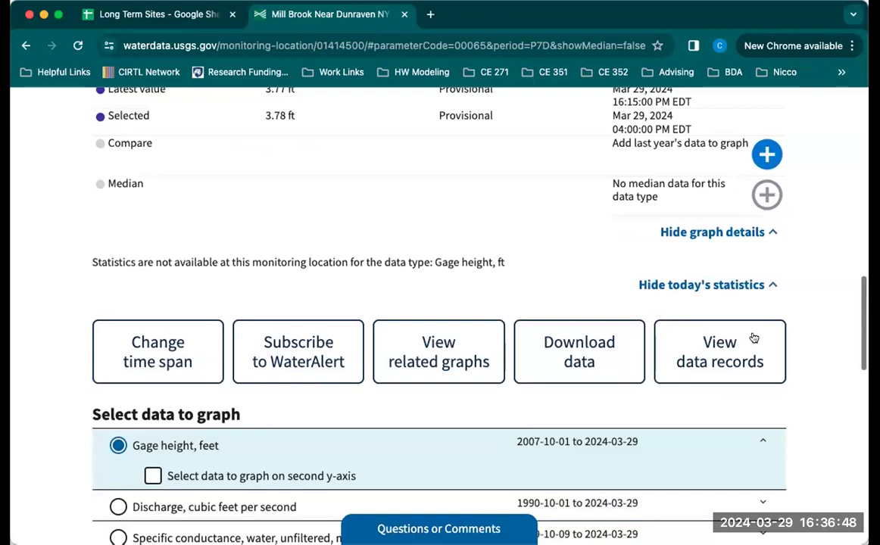
Graph discharge in cubic feet per second instead of gage height and review its curve and statistics.
{"action": "scroll", "coordinate": [61, 228], "scroll_direction": "down", "scroll_amount": 3}
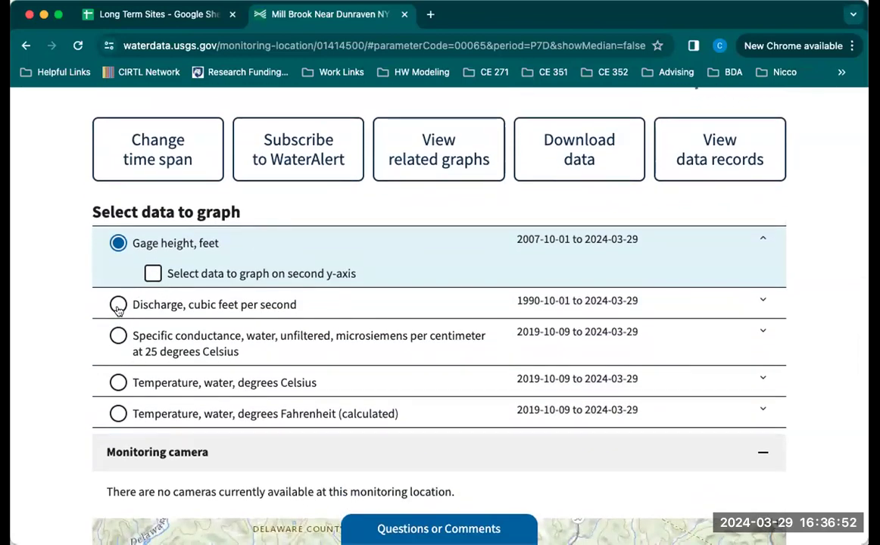
{"action": "left_click", "coordinate": [117, 305]}
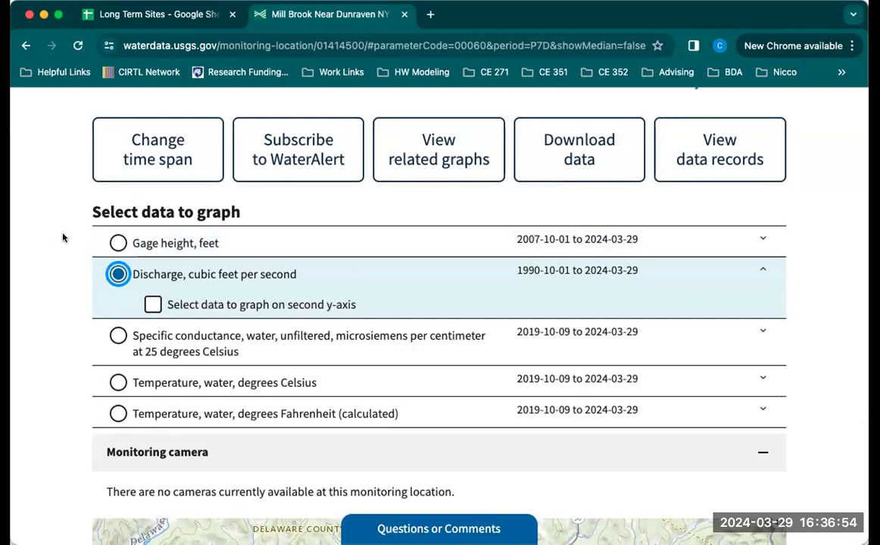
{"action": "scroll", "coordinate": [62, 237], "scroll_direction": "up", "scroll_amount": 6}
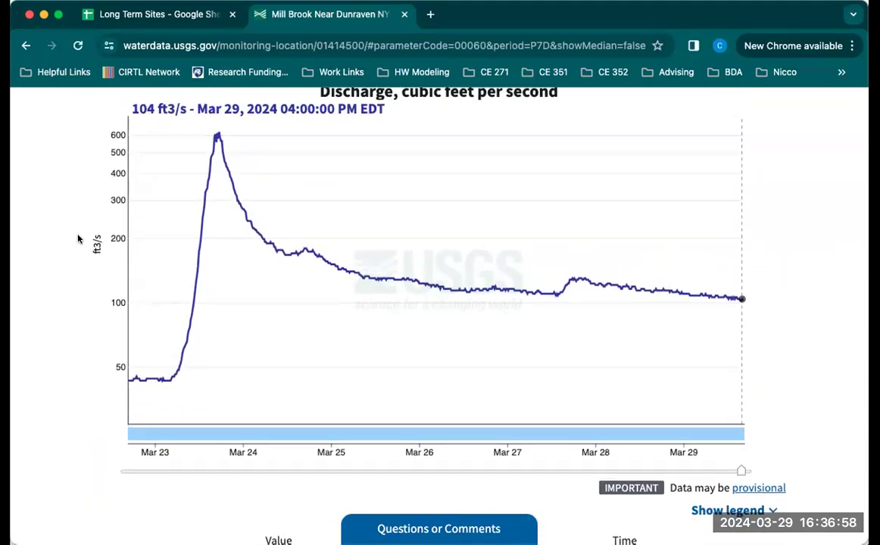
{"action": "scroll", "coordinate": [89, 231], "scroll_direction": "down", "scroll_amount": 5}
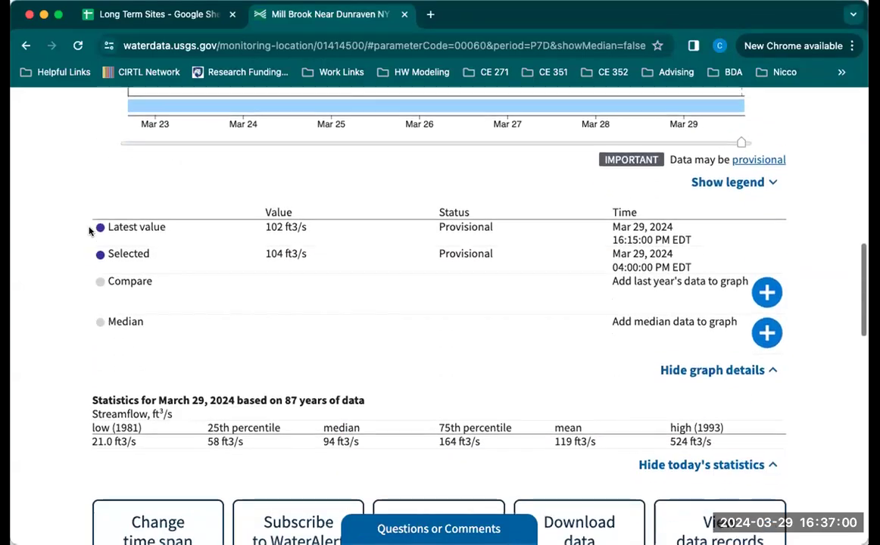
{"action": "scroll", "coordinate": [89, 231], "scroll_direction": "down", "scroll_amount": 3}
{"action": "scroll", "coordinate": [88, 232], "scroll_direction": "up", "scroll_amount": 15}
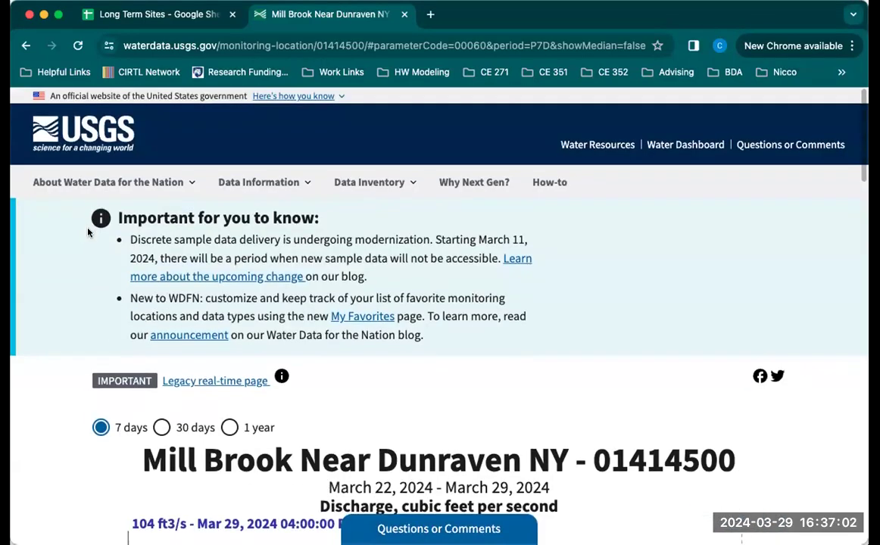
{"action": "scroll", "coordinate": [88, 233], "scroll_direction": "down", "scroll_amount": 10}
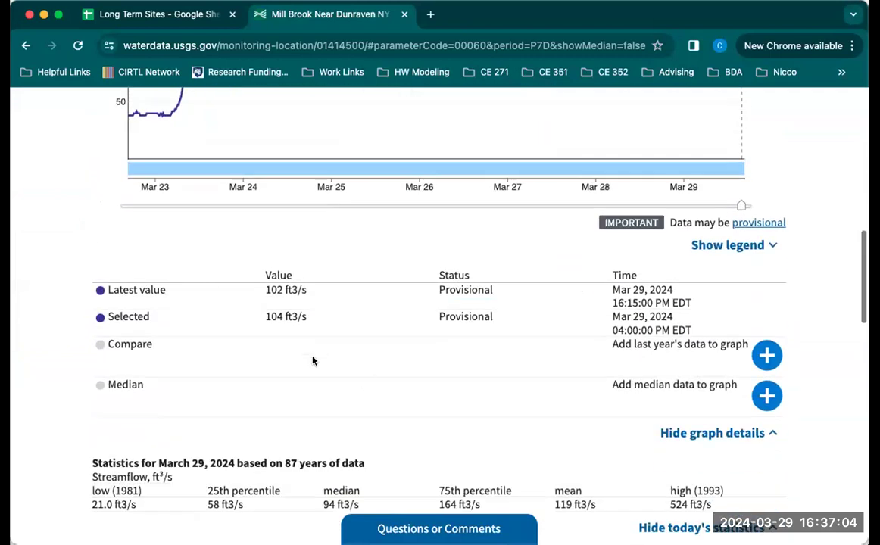
{"action": "scroll", "coordinate": [288, 340], "scroll_direction": "up", "scroll_amount": 5}
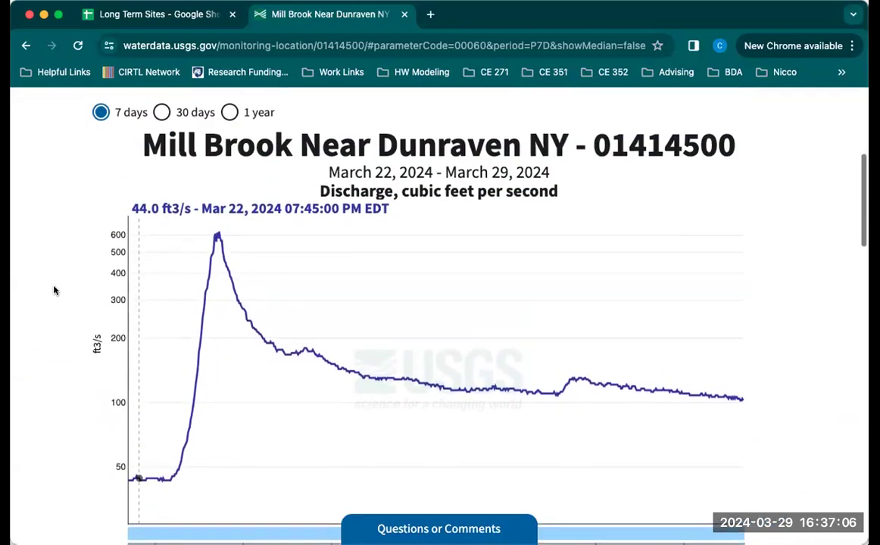
Open the Daily Data page from the Mill Brook site's data inventory.
{"action": "scroll", "coordinate": [54, 290], "scroll_direction": "up", "scroll_amount": 5}
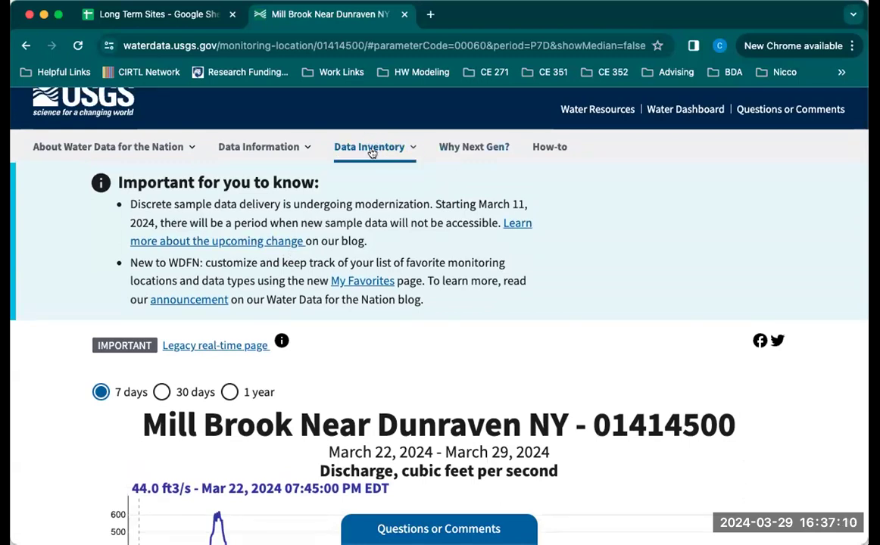
{"action": "left_click", "coordinate": [389, 152]}
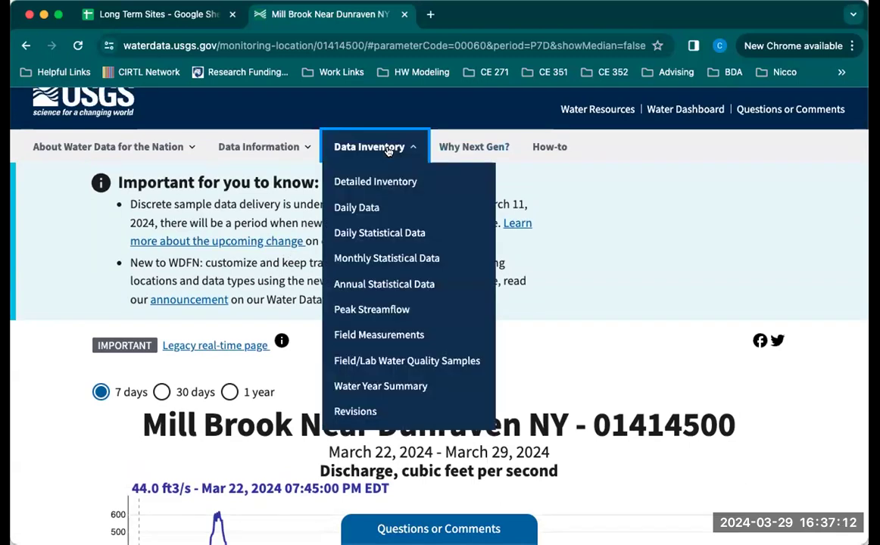
{"action": "left_click", "coordinate": [366, 208]}
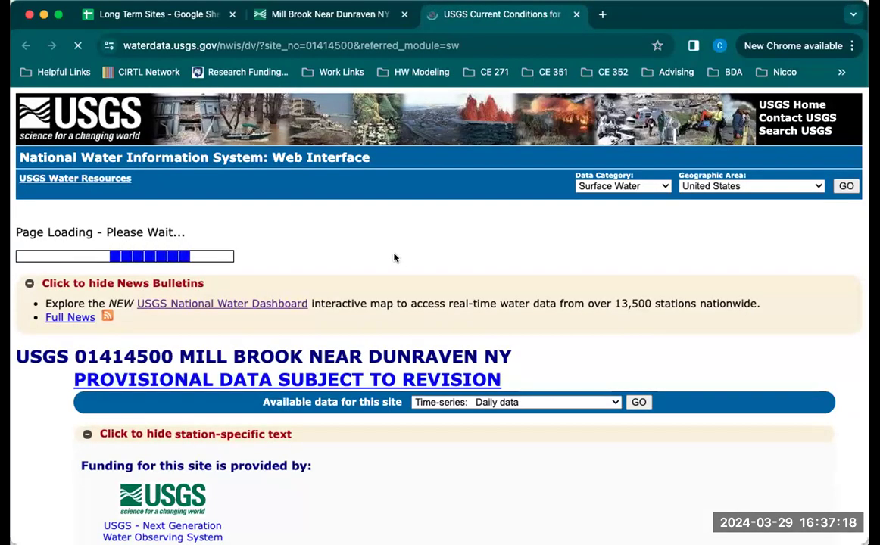
Exclude the temperature and specific conductance parameters, keeping only 00060 Discharge (Mean), and check its period of record.
{"action": "scroll", "coordinate": [402, 257], "scroll_direction": "down", "scroll_amount": 6}
{"action": "scroll", "coordinate": [393, 258], "scroll_direction": "down", "scroll_amount": 5}
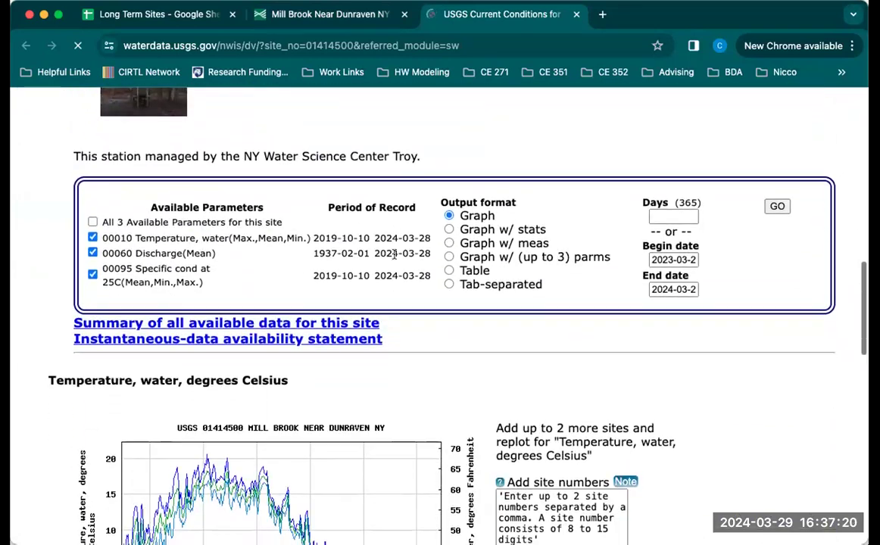
{"action": "left_click", "coordinate": [92, 241]}
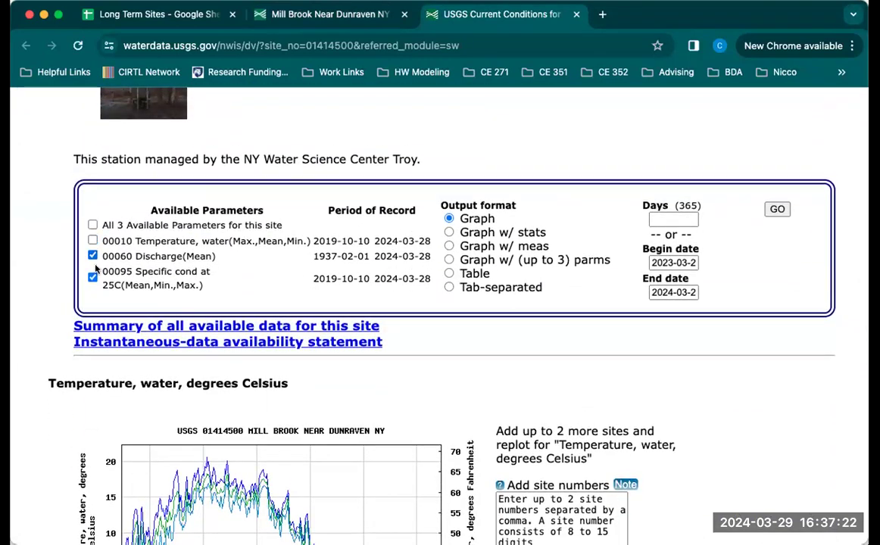
{"action": "left_click", "coordinate": [92, 278]}
{"action": "left_click_drag", "start_coordinate": [313, 256], "coordinate": [430, 258]}
{"action": "left_click", "coordinate": [412, 254]}
Set the daily data's begin date to 2020-01-01 and its end date to 2020-12-31.
{"action": "scroll", "coordinate": [419, 253], "scroll_direction": "down", "scroll_amount": 1}
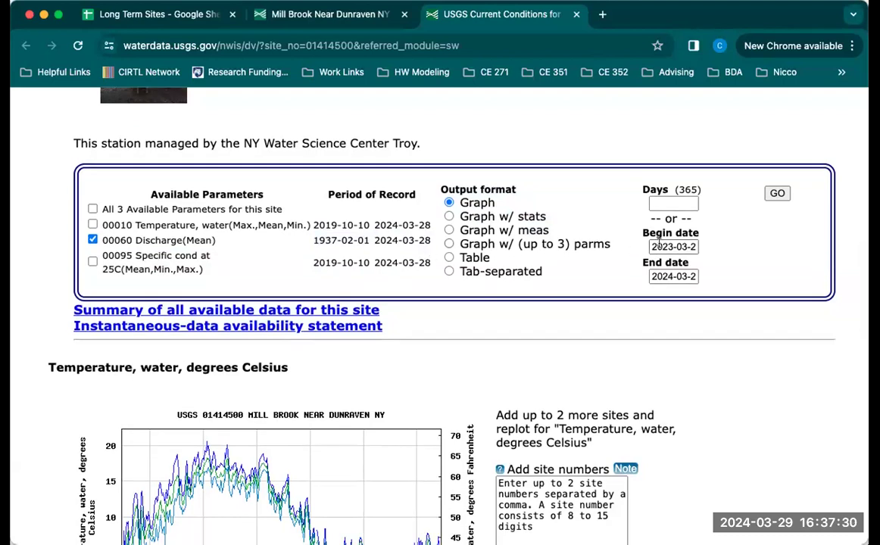
{"action": "left_click", "coordinate": [659, 241]}
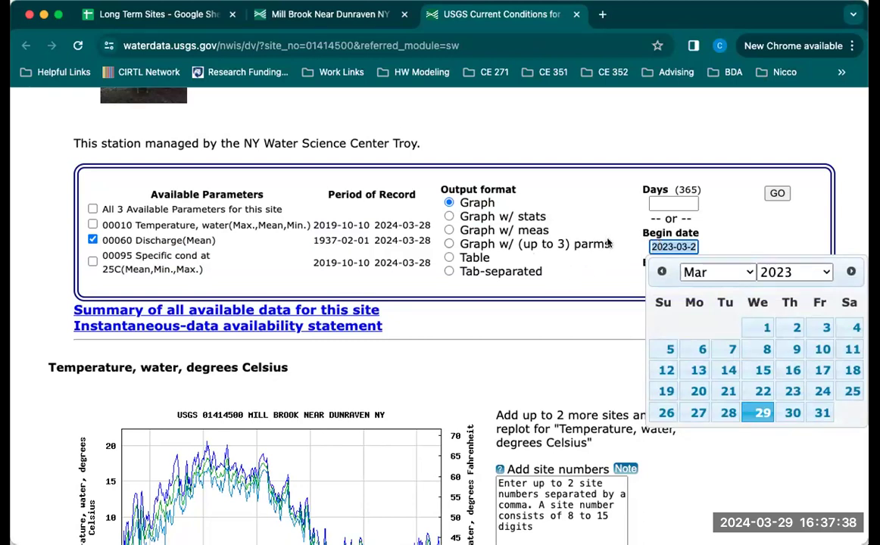
{"action": "type", "text": "201"}
{"action": "key", "text": "BackSpace"}
{"action": "type", "text": "20-1"}
{"action": "key", "text": "BackSpace"}
{"action": "type", "text": "01-01"}
{"action": "key", "text": "Tab"}
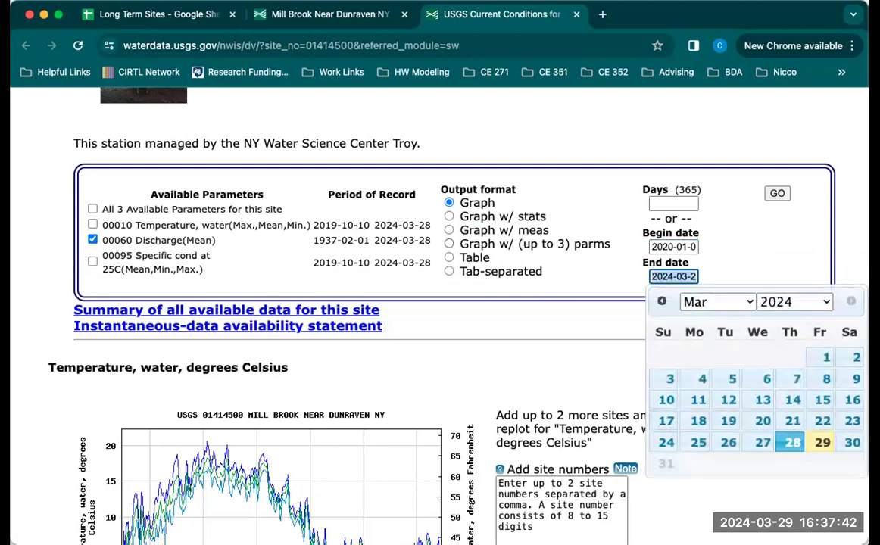
{"action": "type", "text": "2020-12-31"}
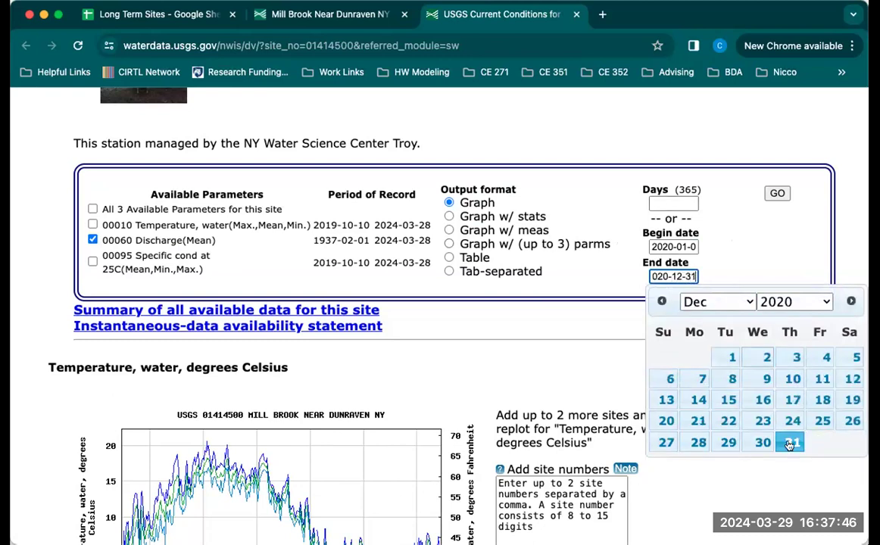
{"action": "left_click", "coordinate": [791, 443]}
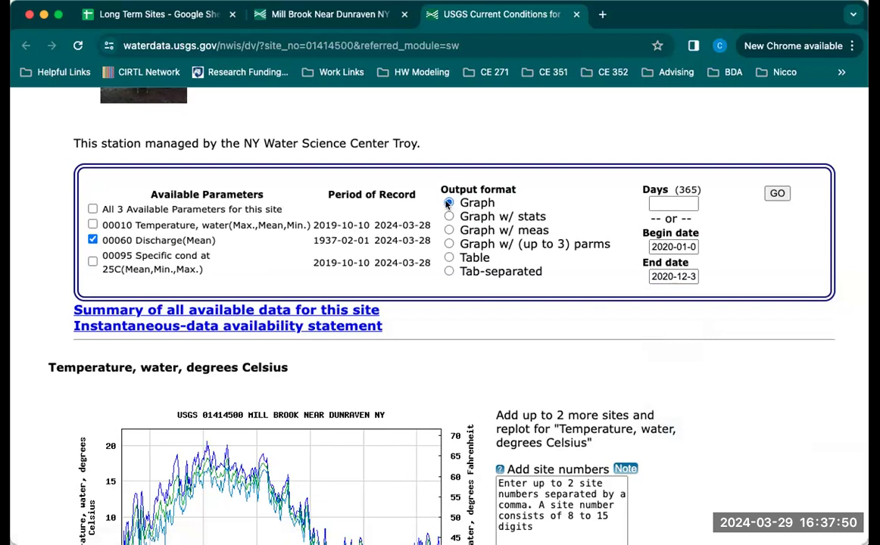
Output the 2020 daily mean discharge as tab-separated text and look through the daily records.
{"action": "left_click", "coordinate": [449, 272]}
{"action": "left_click", "coordinate": [777, 194]}
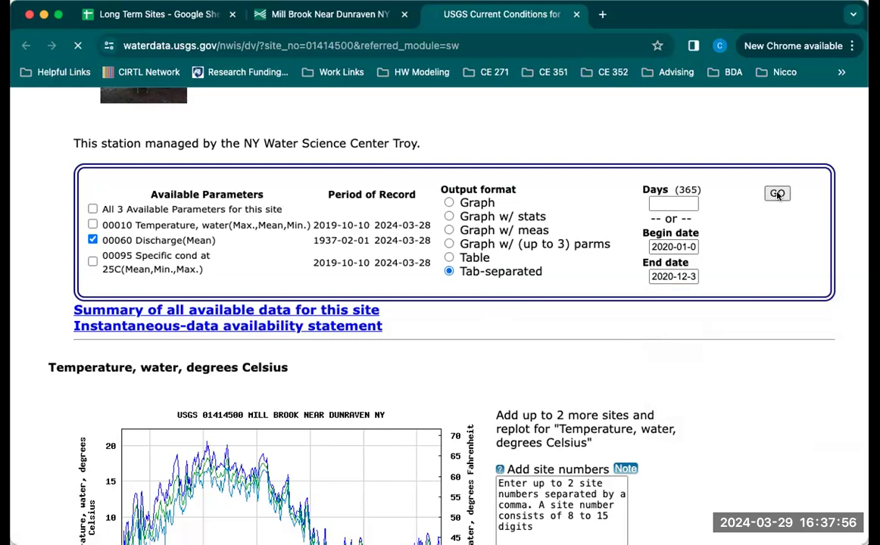
{"action": "scroll", "coordinate": [660, 278], "scroll_direction": "down", "scroll_amount": 5}
{"action": "scroll", "coordinate": [660, 278], "scroll_direction": "down", "scroll_amount": 20}
{"action": "scroll", "coordinate": [659, 278], "scroll_direction": "up", "scroll_amount": 1}
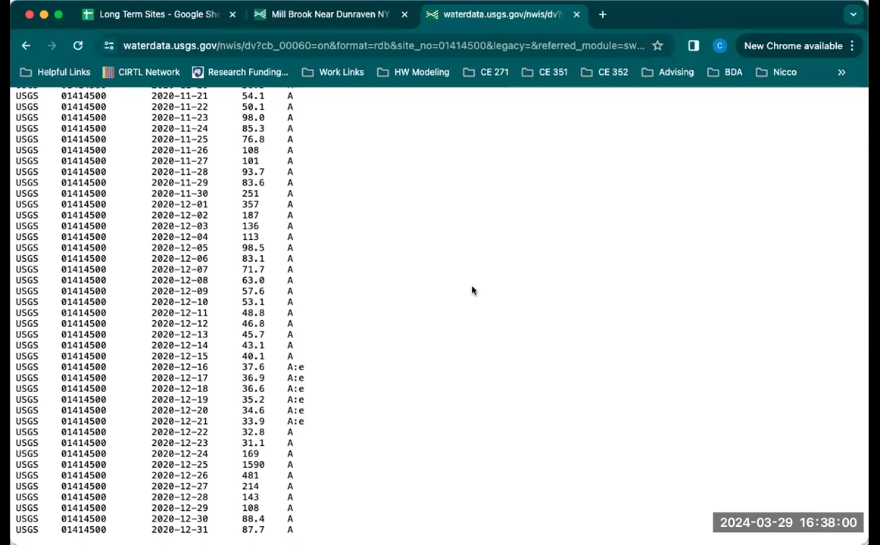
Select the entire tab-separated output and look through the records back to the start of the year.
{"action": "key", "text": "super+a"}
{"action": "scroll", "coordinate": [429, 295], "scroll_direction": "up", "scroll_amount": 20}
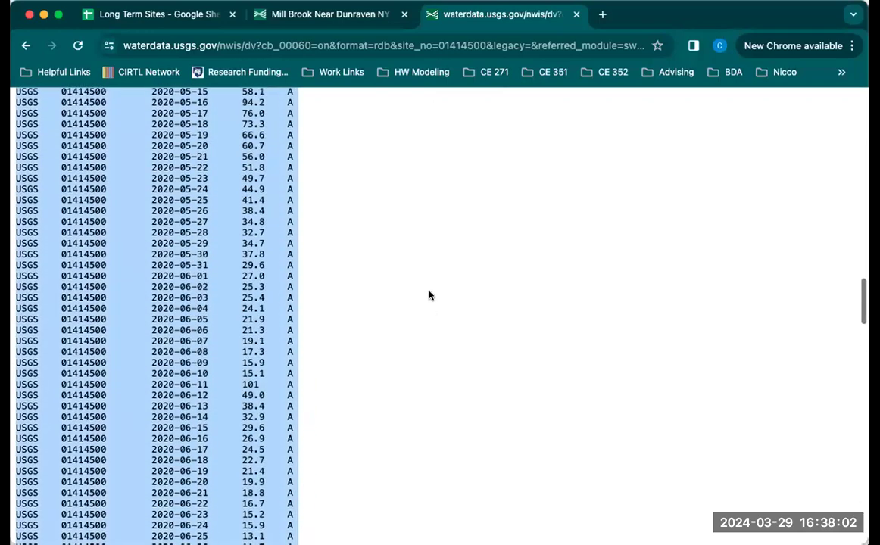
{"action": "scroll", "coordinate": [429, 295], "scroll_direction": "up", "scroll_amount": 20}
{"action": "scroll", "coordinate": [430, 295], "scroll_direction": "down", "scroll_amount": 3}
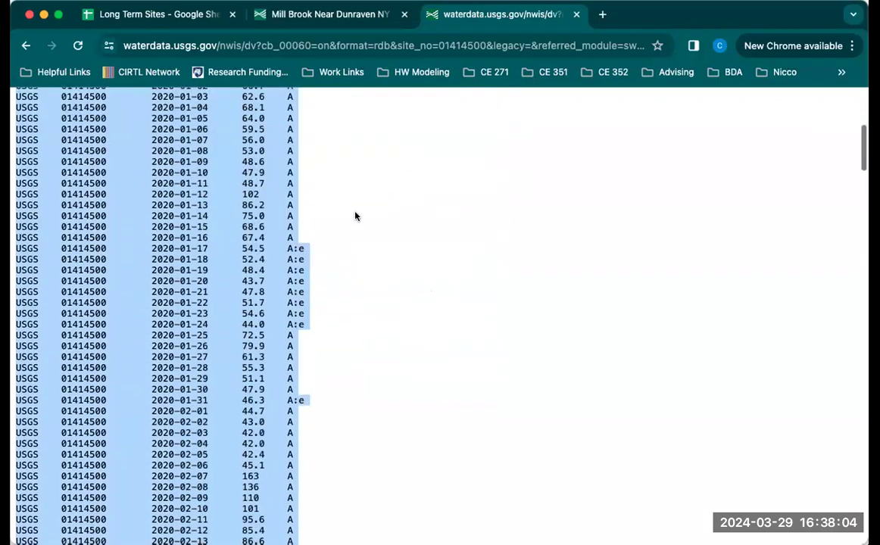
{"action": "scroll", "coordinate": [356, 217], "scroll_direction": "up", "scroll_amount": 3}
Examine the header's explanation of the data-value qualification codes A and e.
{"action": "left_click", "coordinate": [292, 258]}
{"action": "left_click_drag", "start_coordinate": [287, 166], "coordinate": [301, 345]}
{"action": "left_click", "coordinate": [96, 142]}
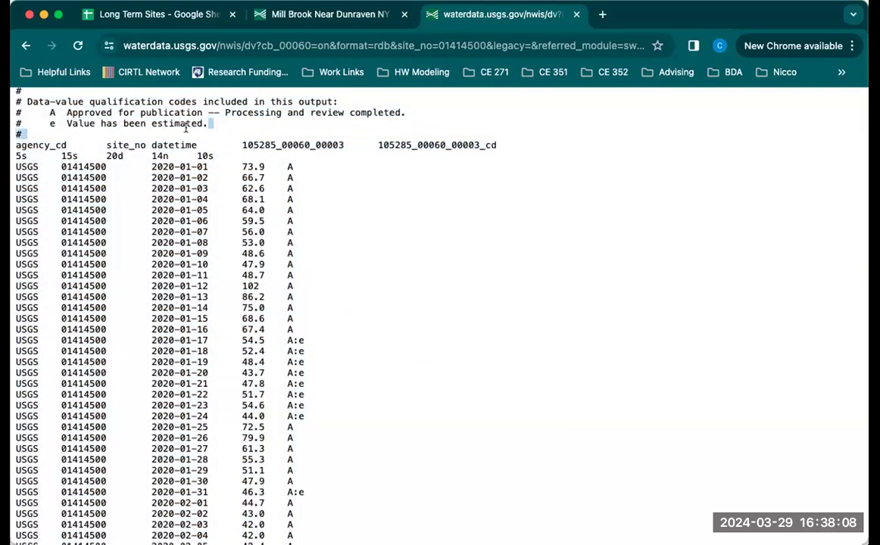
{"action": "left_click_drag", "start_coordinate": [186, 130], "coordinate": [16, 102]}
{"action": "left_click", "coordinate": [119, 104]}
{"action": "triple_click", "coordinate": [130, 113]}
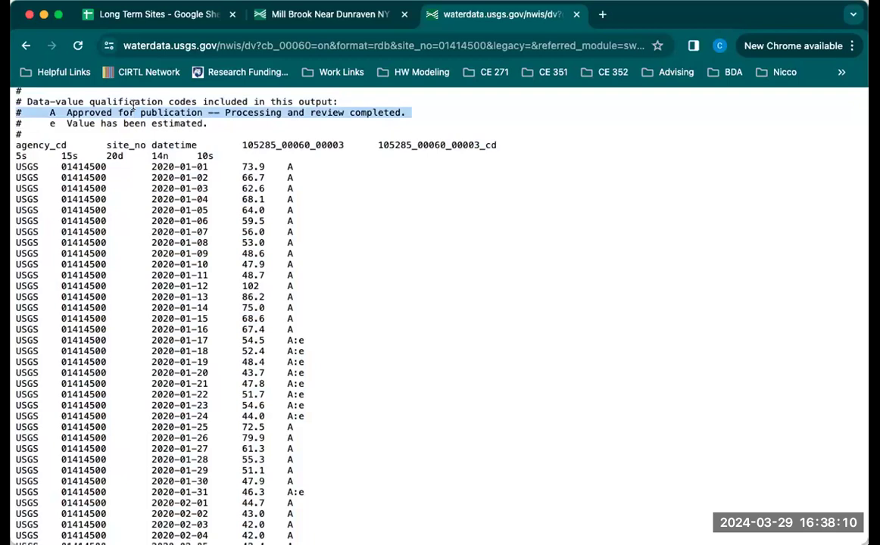
{"action": "left_click", "coordinate": [129, 122]}
{"action": "triple_click", "coordinate": [129, 121]}
{"action": "left_click", "coordinate": [140, 115]}
{"action": "scroll", "coordinate": [176, 190], "scroll_direction": "up", "scroll_amount": 5}
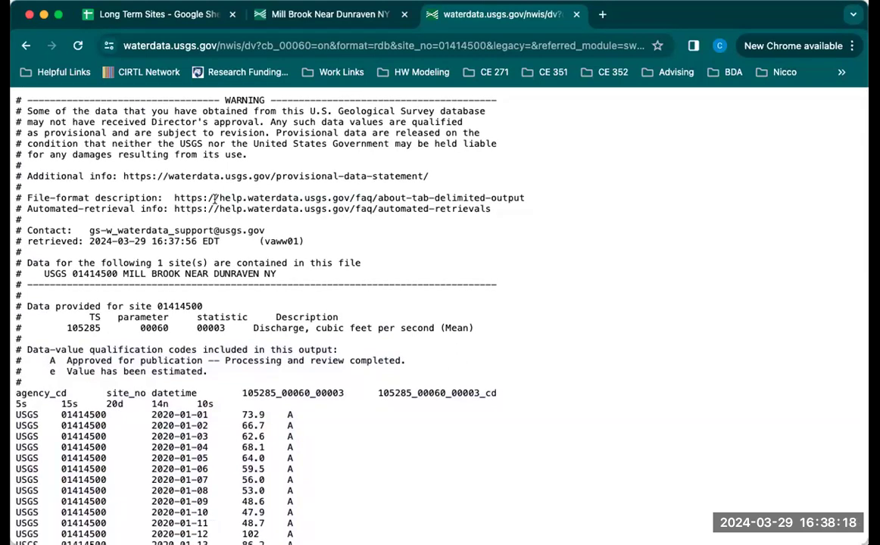
Copy the whole output, from the warning header to the 2020-12-31 record, into a blank Excel workbook.
{"action": "left_click_drag", "start_coordinate": [14, 99], "coordinate": [409, 544]}
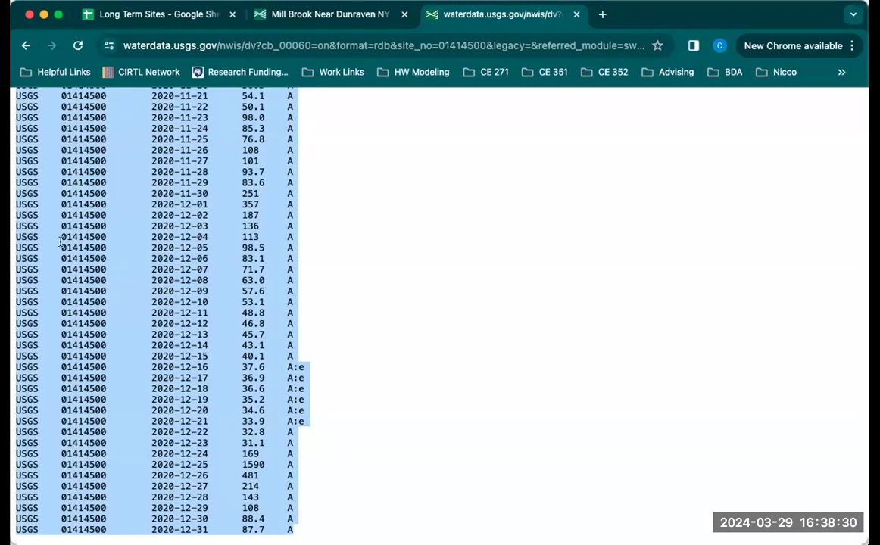
{"action": "key", "text": "super+Tab"}
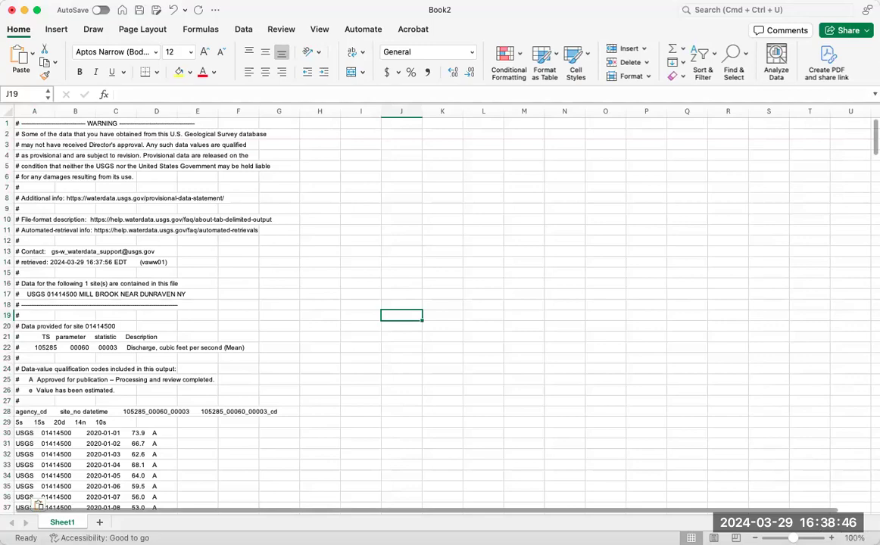
{"action": "left_click_drag", "start_coordinate": [715, 517], "coordinate": [550, 498]}
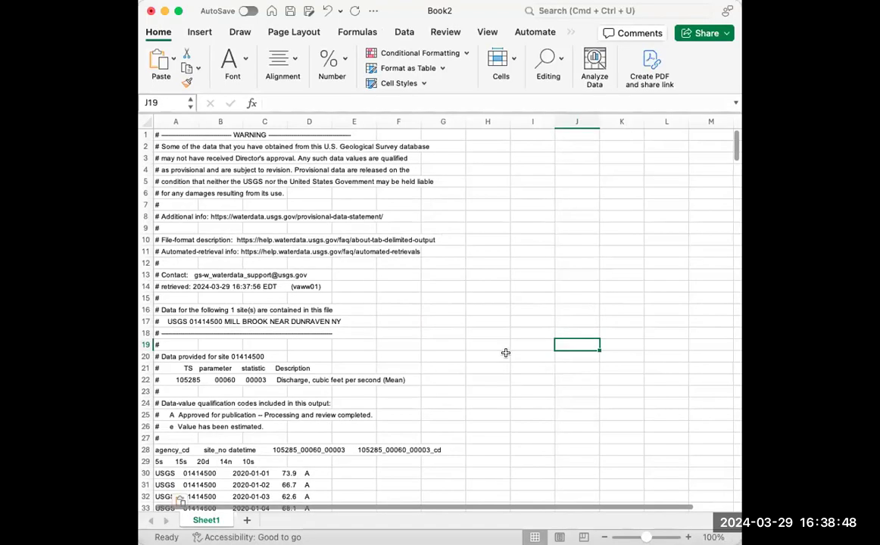
Delete rows 1 to 29, which hold the header notes and column codes, so the daily records start in row 1.
{"action": "scroll", "coordinate": [505, 354], "scroll_direction": "down", "scroll_amount": 2}
{"action": "left_click_drag", "start_coordinate": [147, 439], "coordinate": [132, 96]}
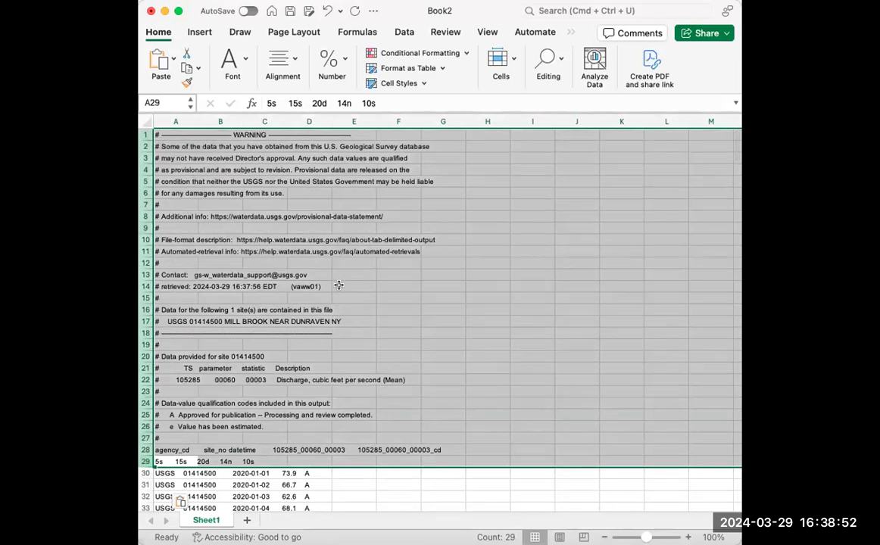
{"action": "key", "text": "Delete"}
{"action": "right_click", "coordinate": [211, 204]}
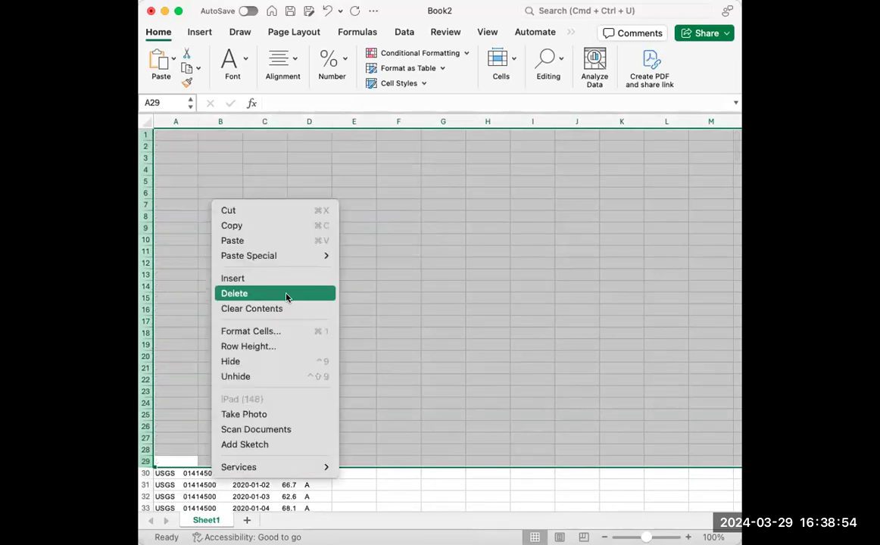
{"action": "left_click", "coordinate": [286, 296]}
{"action": "left_click", "coordinate": [257, 216]}
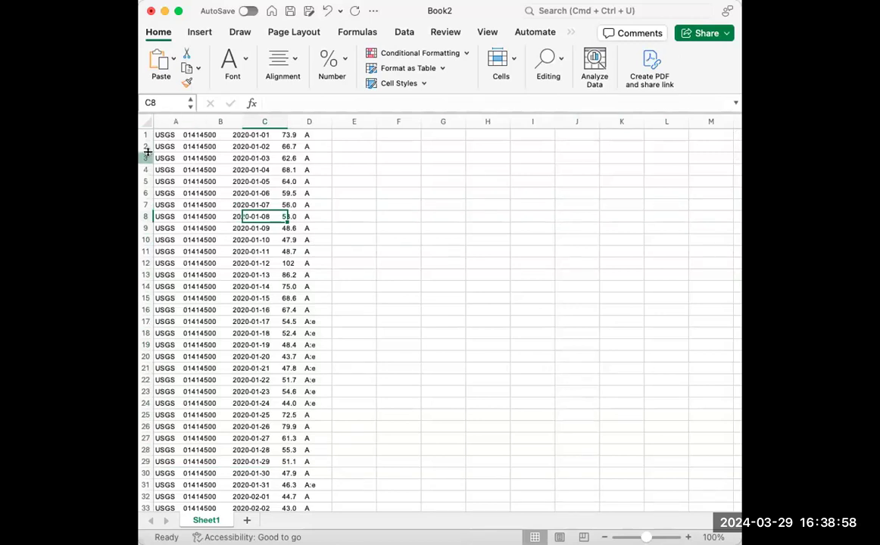
Split column A with Text to Columns as delimited data, using tab and space delimiters and treating consecutive delimiters as one.
{"action": "left_click", "coordinate": [169, 136]}
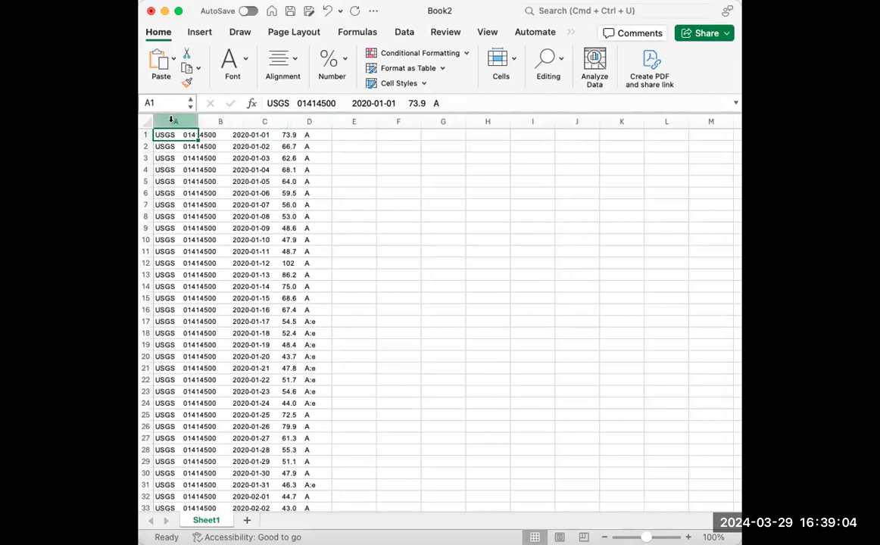
{"action": "left_click", "coordinate": [174, 121]}
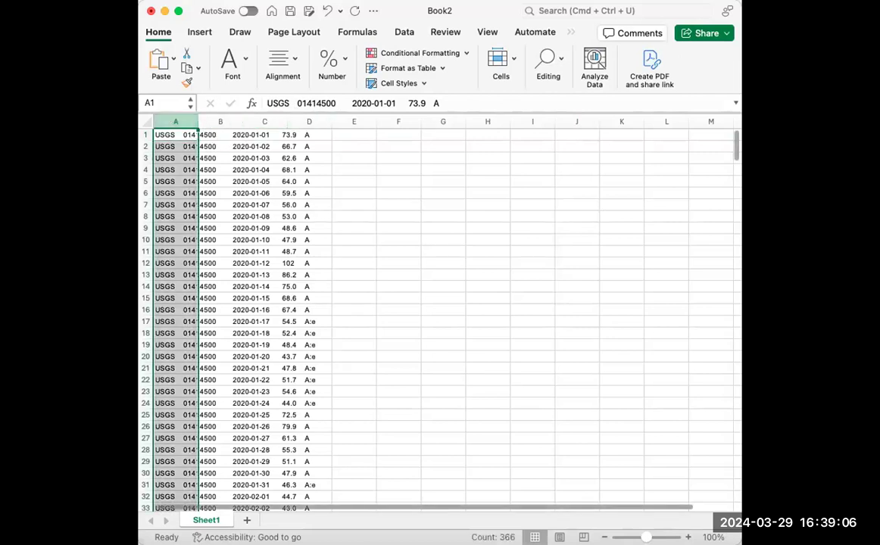
{"action": "left_click_drag", "start_coordinate": [139, 148], "coordinate": [112, 148]}
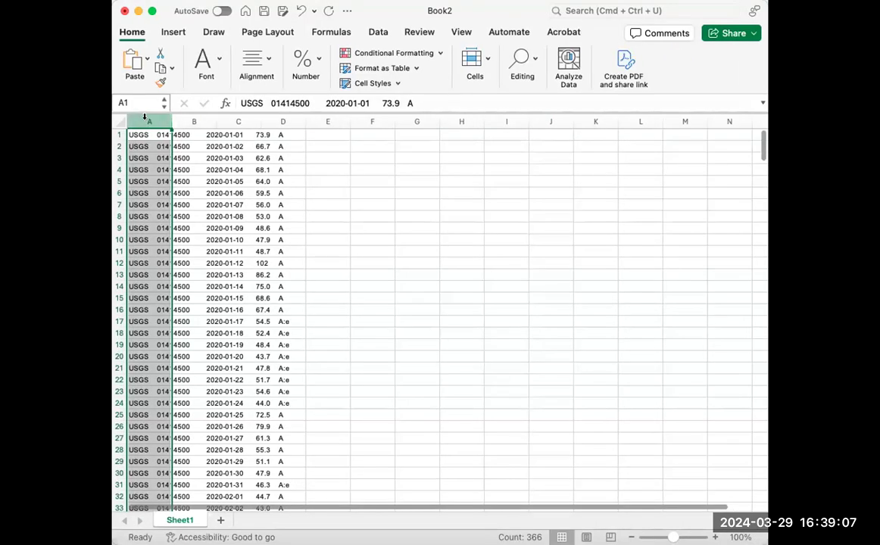
{"action": "left_click", "coordinate": [375, 32]}
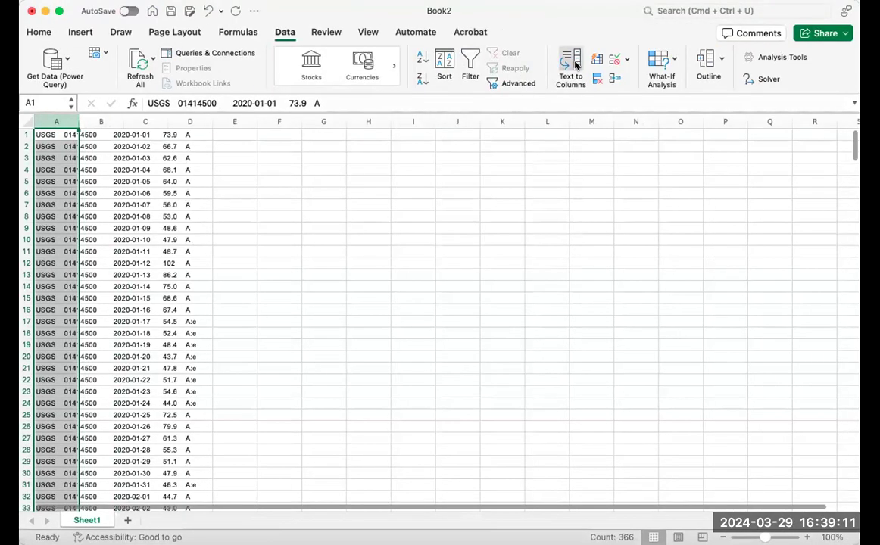
{"action": "left_click", "coordinate": [521, 56]}
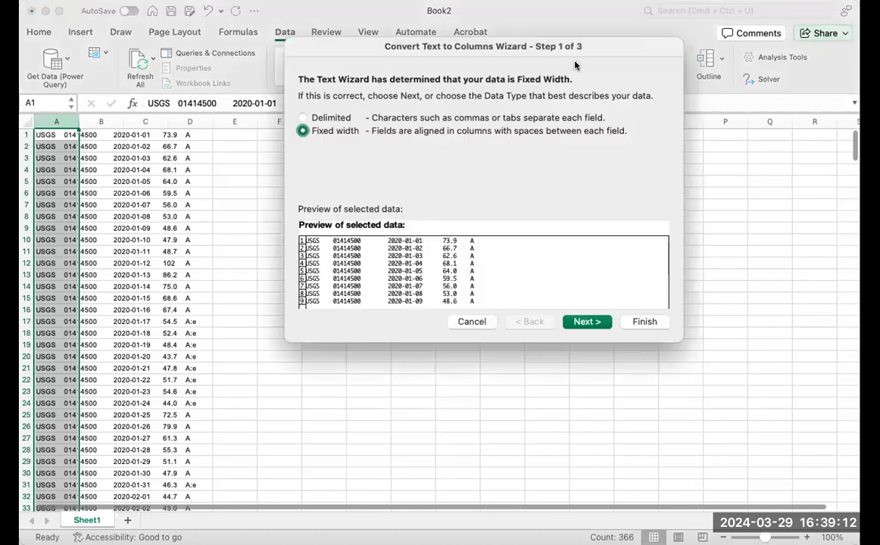
{"action": "left_click", "coordinate": [329, 118]}
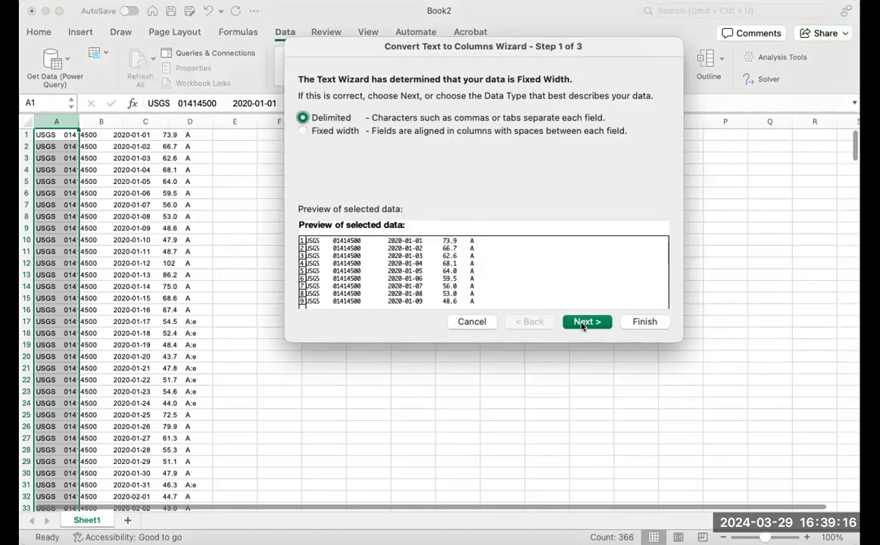
{"action": "left_click", "coordinate": [585, 322]}
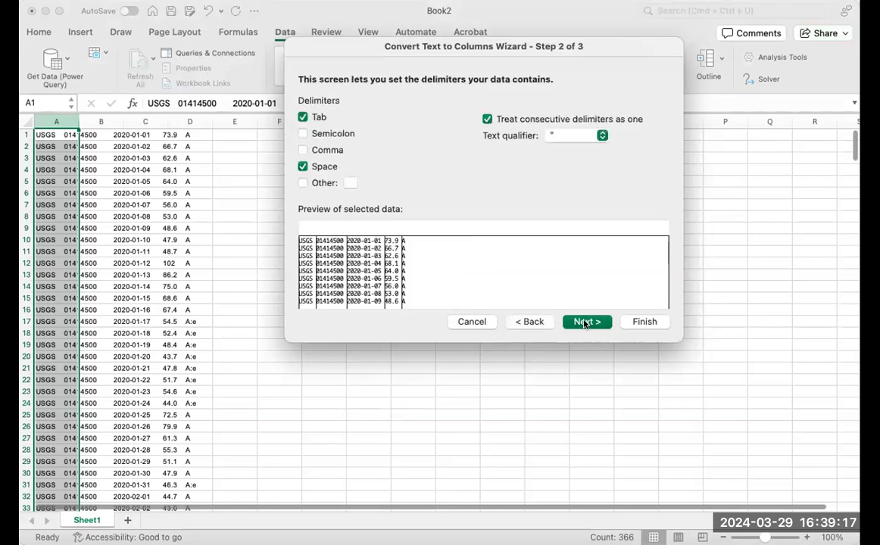
{"action": "left_click", "coordinate": [316, 167]}
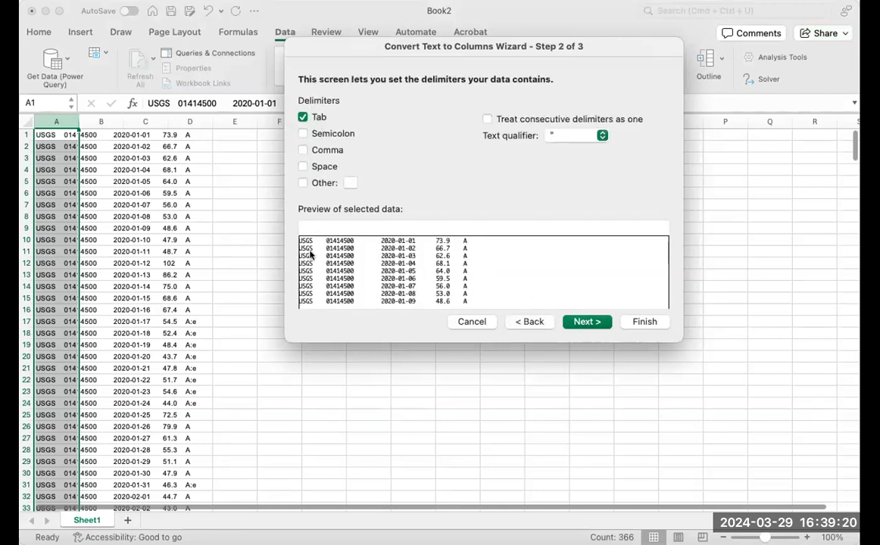
{"action": "left_click", "coordinate": [316, 168]}
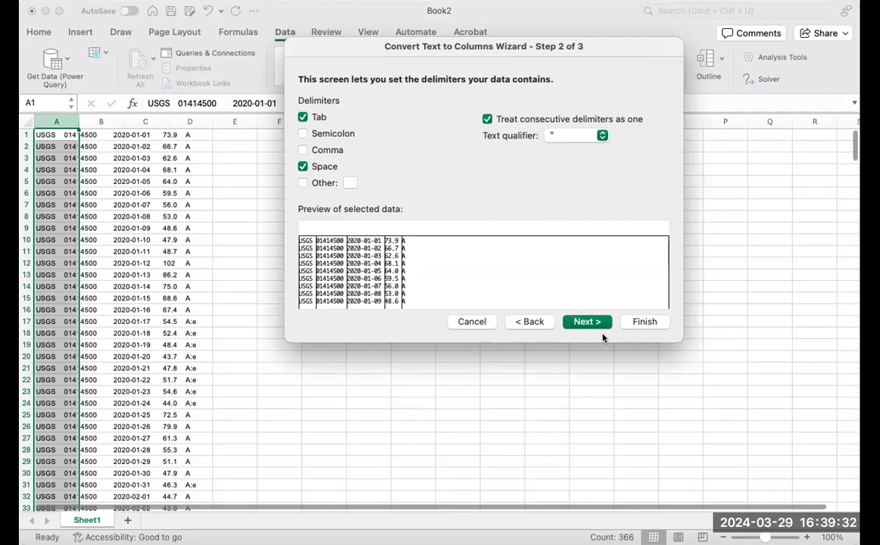
{"action": "left_click", "coordinate": [653, 324]}
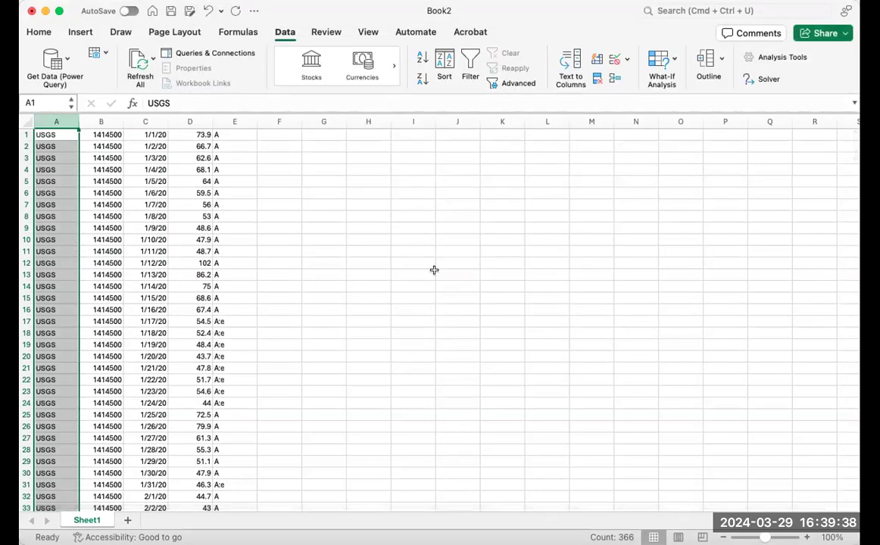
{"action": "left_click", "coordinate": [368, 251]}
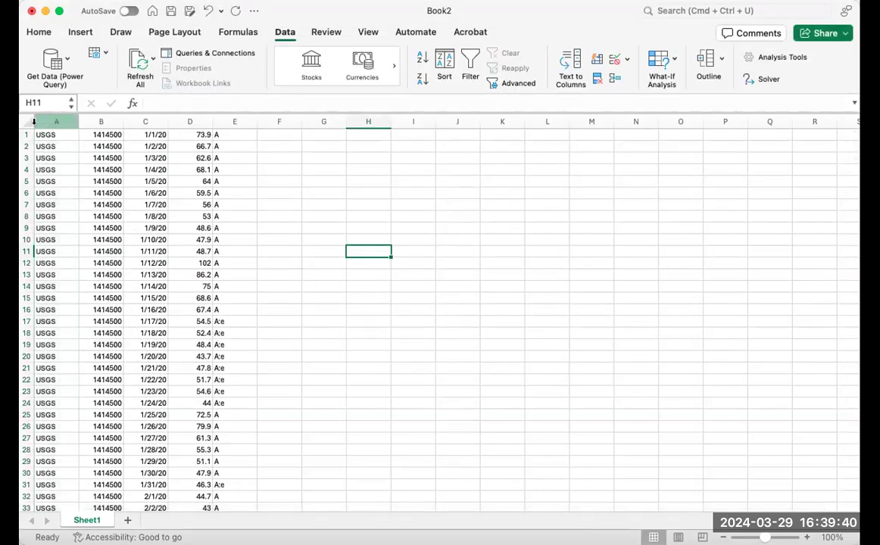
Fit the widths of columns A to C to their contents.
{"action": "double_click", "coordinate": [78, 121]}
{"action": "left_click_drag", "start_coordinate": [47, 121], "coordinate": [140, 122]}
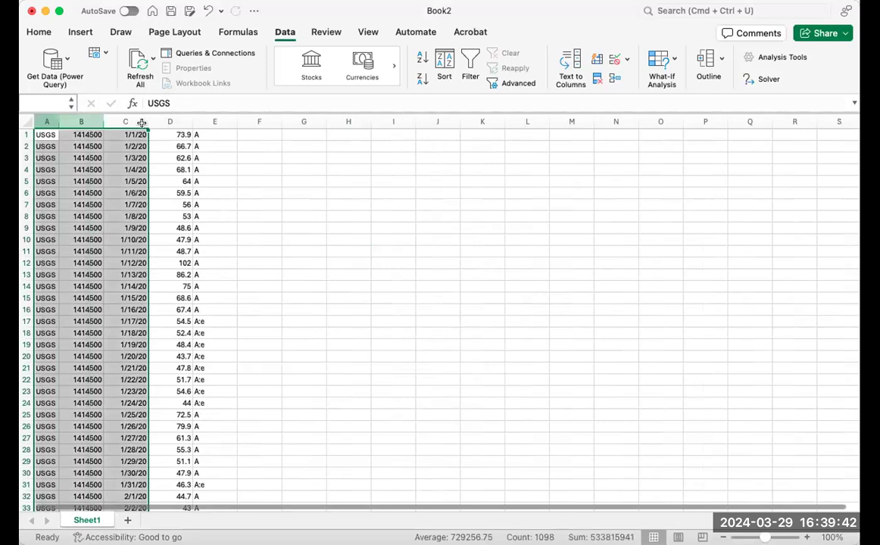
{"action": "double_click", "coordinate": [148, 122]}
{"action": "left_click", "coordinate": [121, 134]}
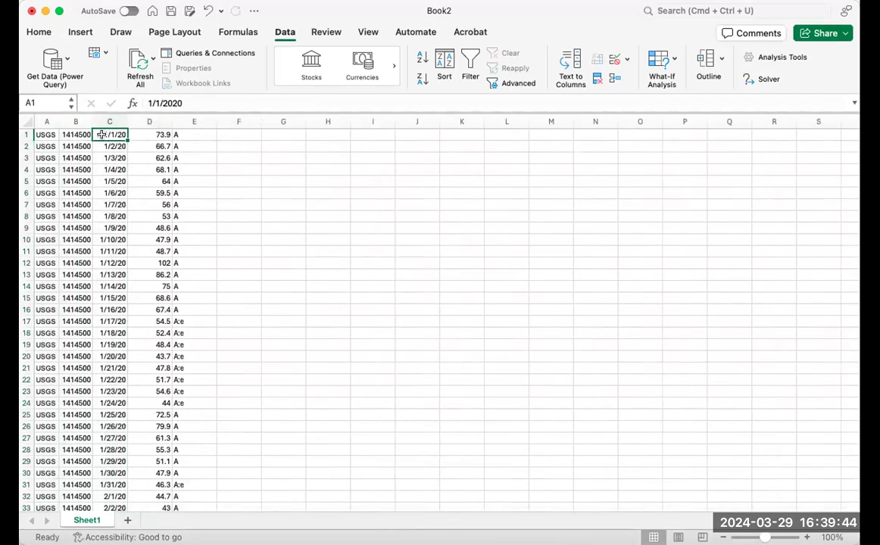
Clear the qualification codes from column E.
{"action": "left_click", "coordinate": [145, 134]}
{"action": "left_click", "coordinate": [194, 135]}
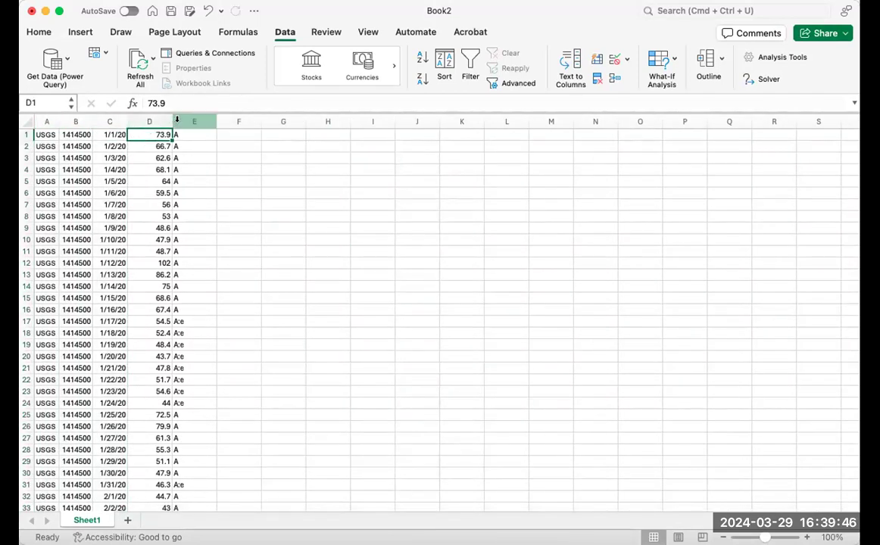
{"action": "key", "text": "ctrl+space"}
{"action": "key", "text": "Delete"}
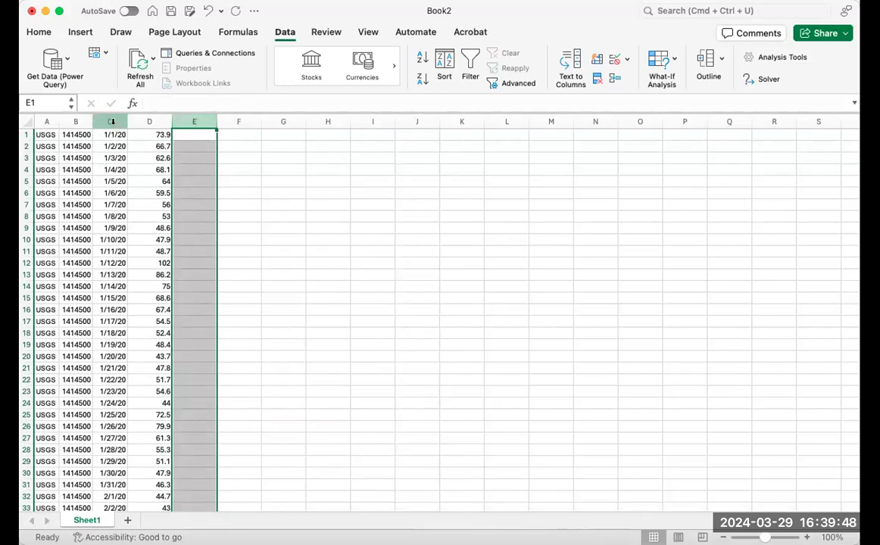
Insert a scatter chart with smooth lines and markers from the dates and discharges in C1:D366, and place it beside the data.
{"action": "left_click", "coordinate": [111, 122]}
{"action": "left_click", "coordinate": [113, 135]}
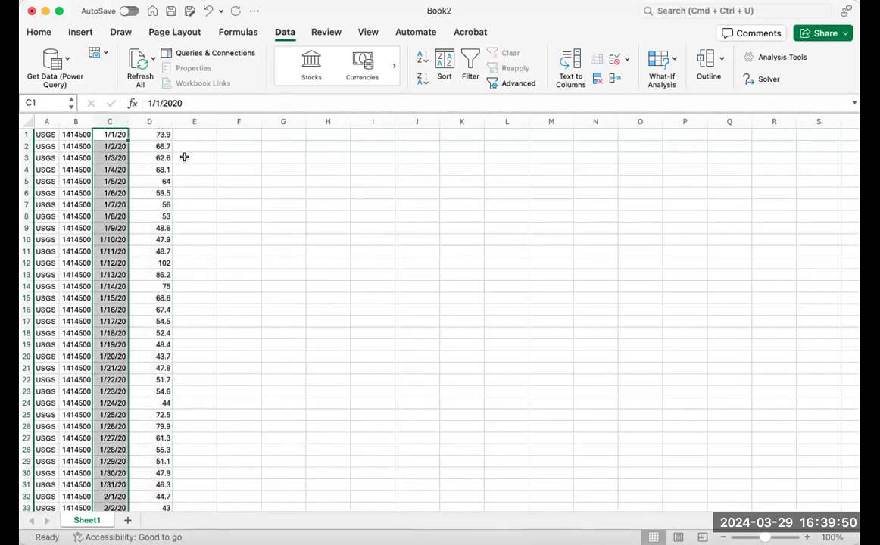
{"action": "key", "text": "super+shift+Right"}
{"action": "key", "text": "super+shift+Down"}
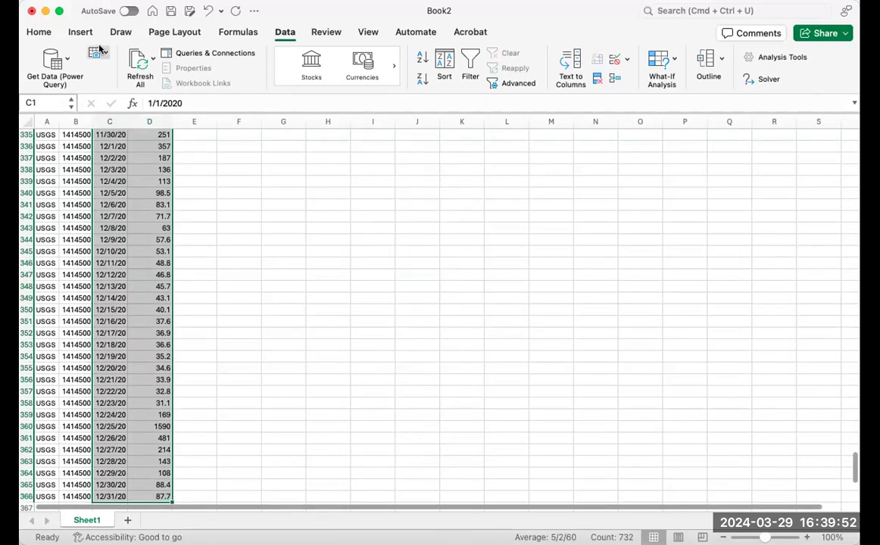
{"action": "left_click", "coordinate": [80, 32]}
{"action": "left_click", "coordinate": [405, 79]}
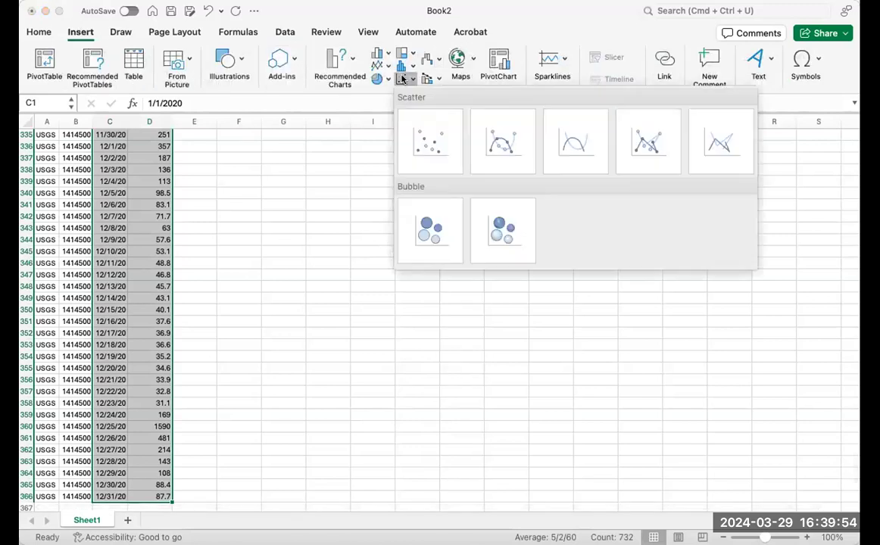
{"action": "left_click", "coordinate": [500, 141]}
{"action": "key", "text": "Escape"}
{"action": "left_click_drag", "start_coordinate": [507, 256], "coordinate": [454, 181]}
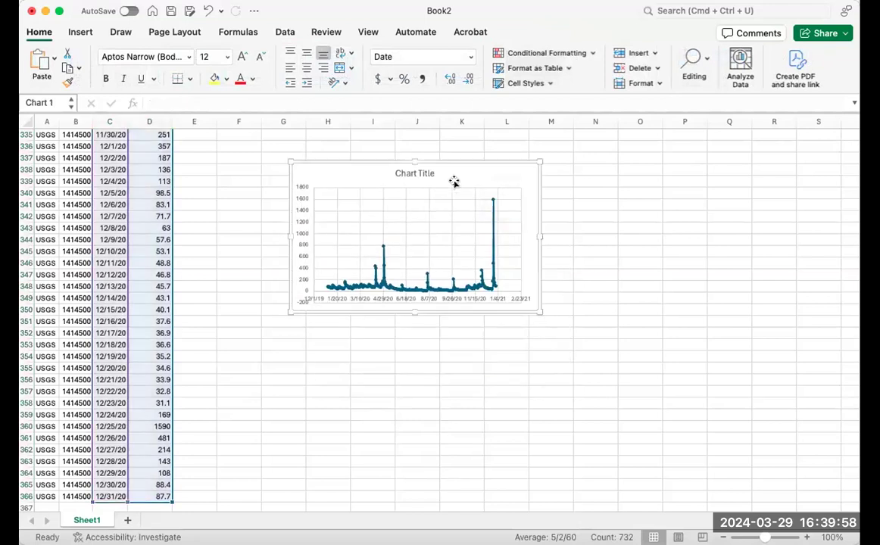
Remove the chart's title, then widen the chart and reposition it beside the data.
{"action": "left_click", "coordinate": [422, 175]}
{"action": "key", "text": "Delete"}
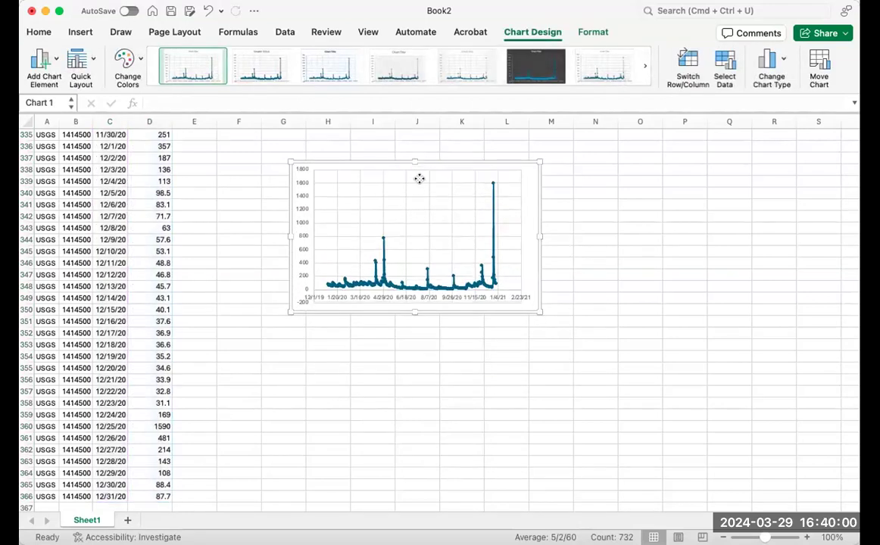
{"action": "left_click_drag", "start_coordinate": [540, 311], "coordinate": [635, 319]}
{"action": "left_click_drag", "start_coordinate": [503, 165], "coordinate": [470, 159]}
Set the minimum bound of the chart's vertical discharge axis to 0.
{"action": "left_click", "coordinate": [285, 300]}
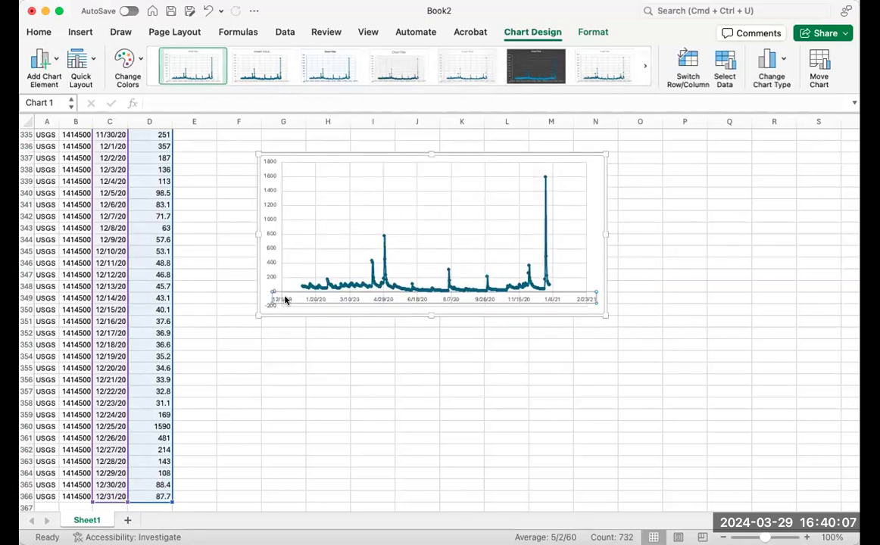
{"action": "left_click", "coordinate": [271, 250]}
{"action": "right_click", "coordinate": [271, 251]}
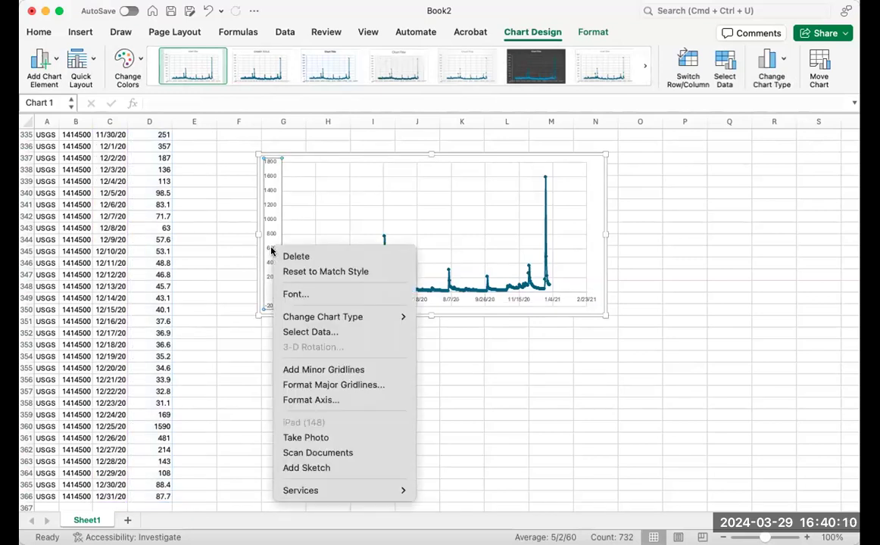
{"action": "left_click", "coordinate": [332, 400]}
{"action": "left_click", "coordinate": [818, 251]}
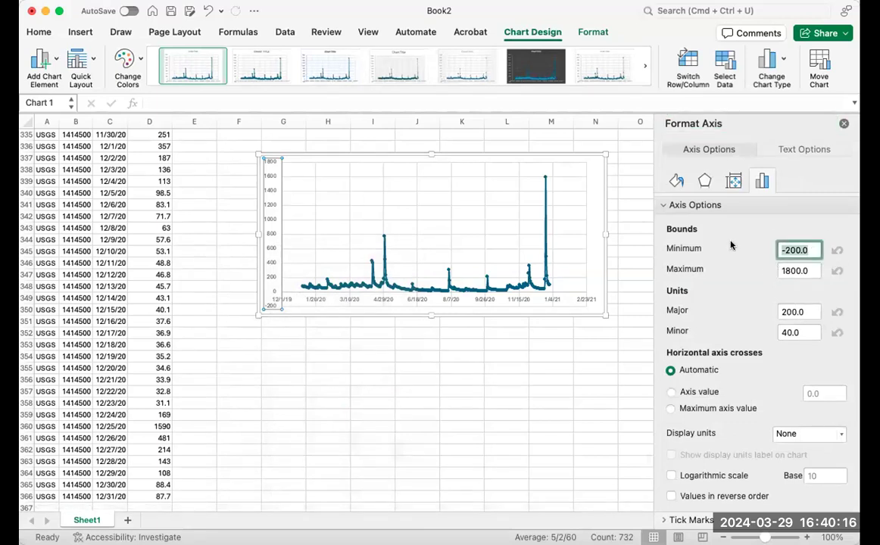
{"action": "type", "text": "0"}
{"action": "key", "text": "Return"}
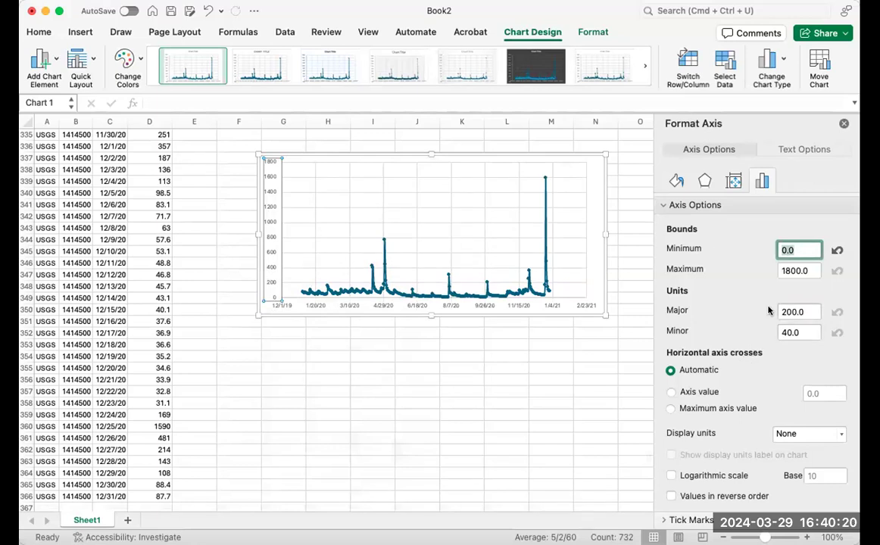
Set the minimum bound of the chart's horizontal date axis to 43900.
{"action": "left_click", "coordinate": [314, 306]}
{"action": "right_click", "coordinate": [314, 307]}
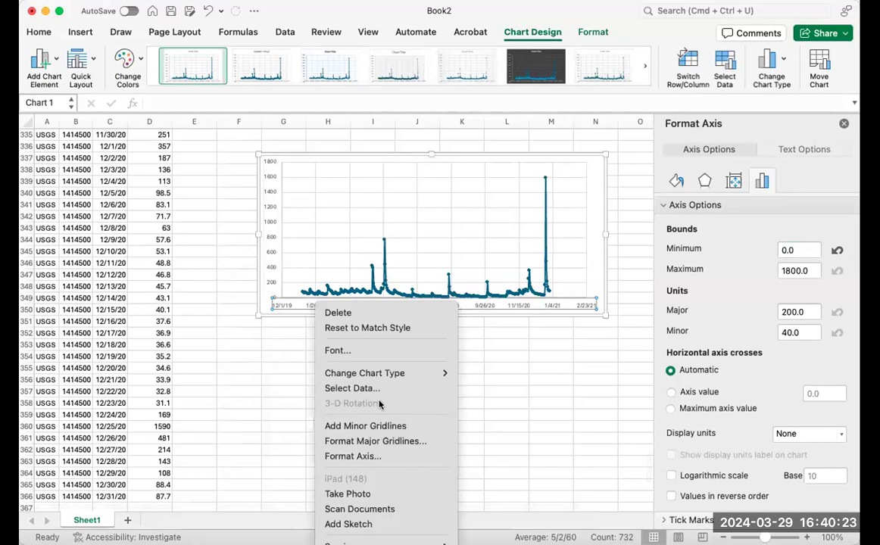
{"action": "left_click", "coordinate": [370, 458]}
{"action": "left_click", "coordinate": [799, 250]}
{"action": "double_click", "coordinate": [799, 250]}
{"action": "left_click", "coordinate": [797, 250]}
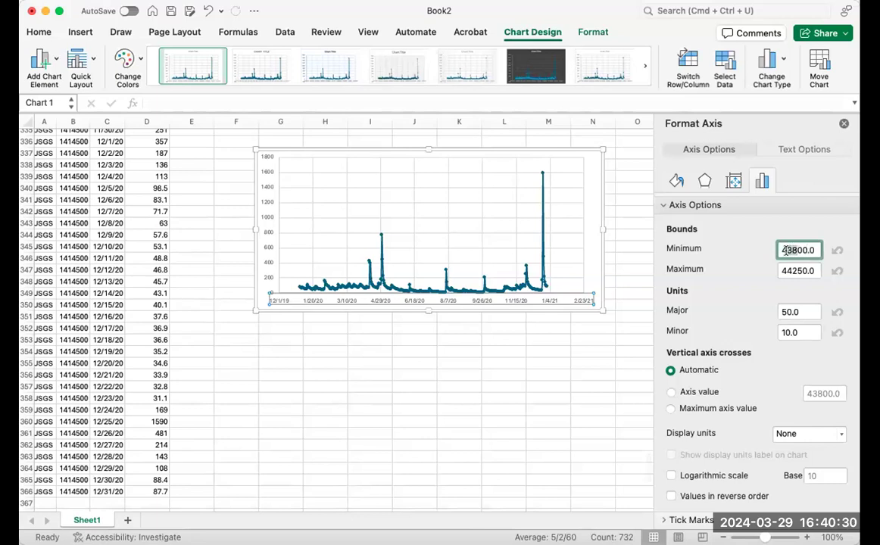
{"action": "scroll", "coordinate": [787, 262], "scroll_direction": "down", "scroll_amount": 1}
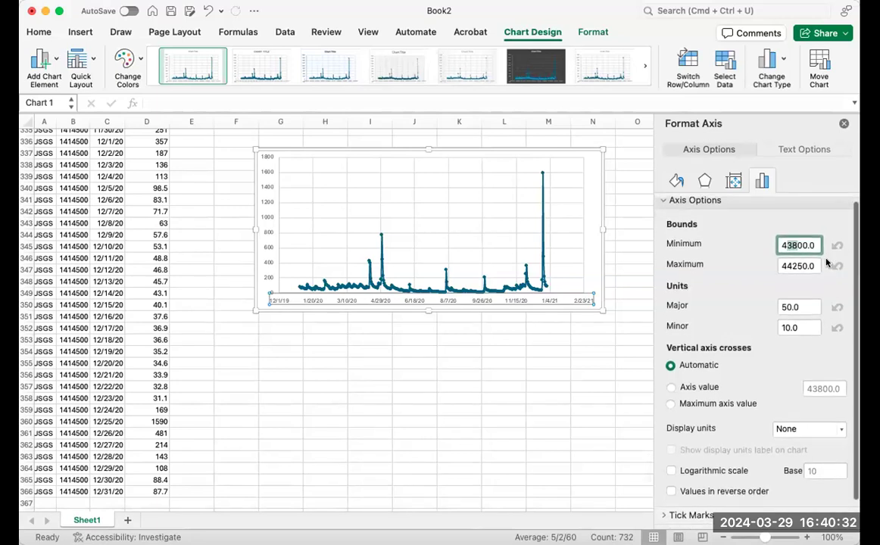
{"action": "scroll", "coordinate": [790, 265], "scroll_direction": "up", "scroll_amount": 1}
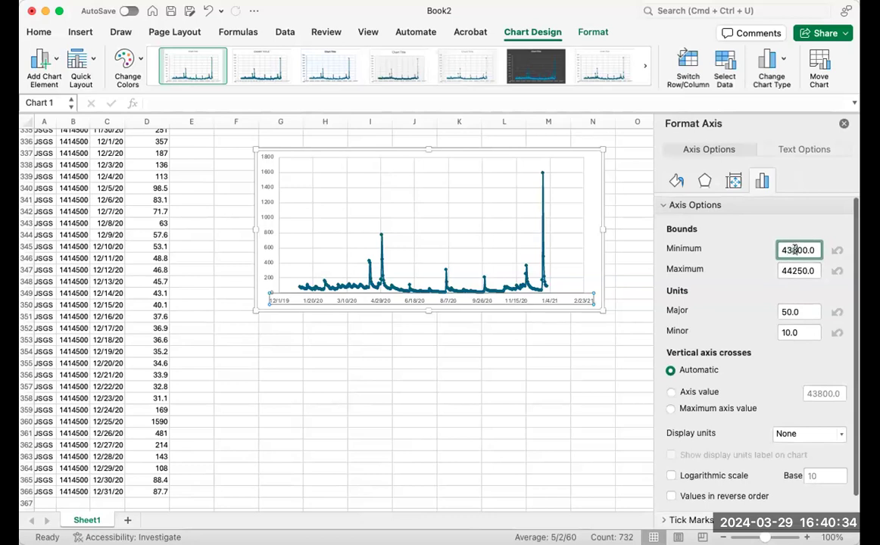
{"action": "key", "text": "Return"}
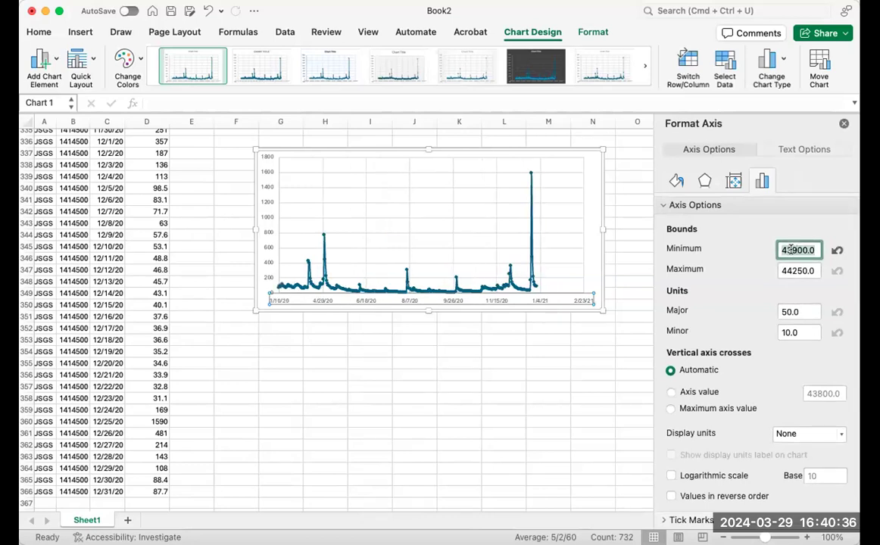
Change the minimum bound of the horizontal date axis to 43830.
{"action": "left_click", "coordinate": [804, 252]}
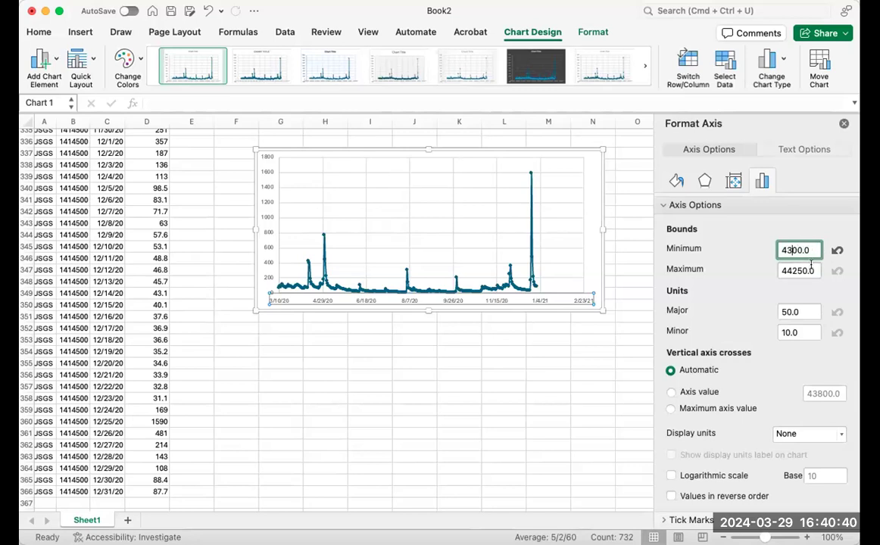
{"action": "key", "text": "Return"}
{"action": "left_click", "coordinate": [803, 251]}
{"action": "key", "text": "BackSpace"}
{"action": "type", "text": "3"}
{"action": "key", "text": "Return"}
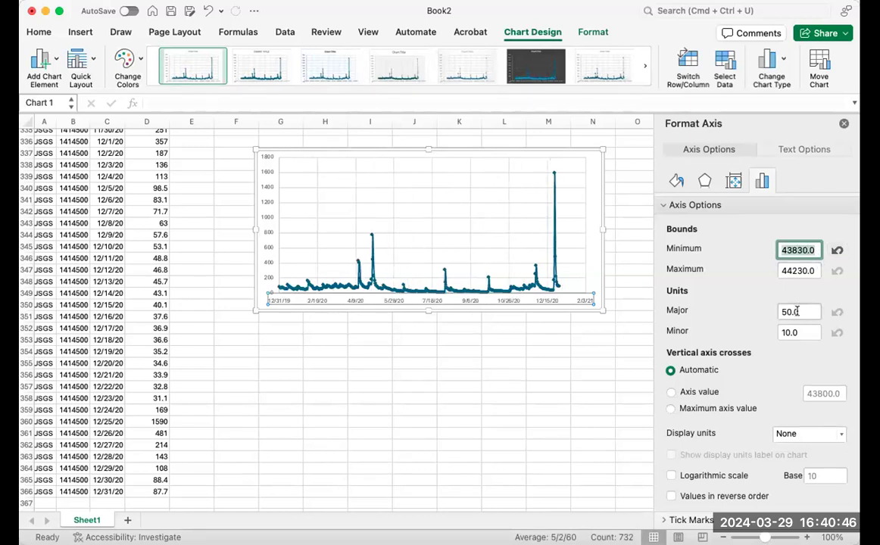
Set the maximum bound of the horizontal date axis to 44200.
{"action": "left_click", "coordinate": [815, 271]}
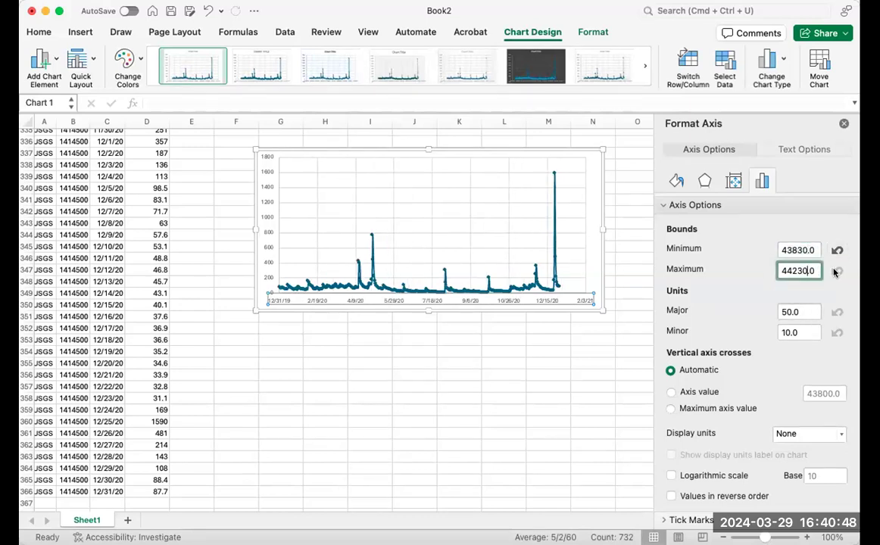
{"action": "key", "text": "Left"}
{"action": "key", "text": "Left"}
{"action": "key", "text": "BackSpace"}
{"action": "key", "text": "BackSpace"}
{"action": "type", "text": "00"}
{"action": "key", "text": "Return"}
{"action": "left_click", "coordinate": [548, 375]}
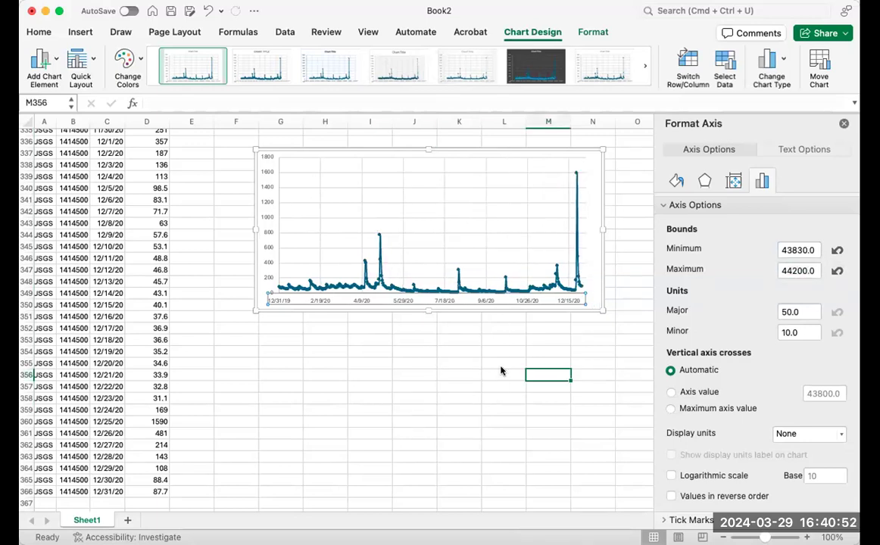
Duplicate the hydrograph chart and place the copy directly below the original.
{"action": "left_click", "coordinate": [267, 205]}
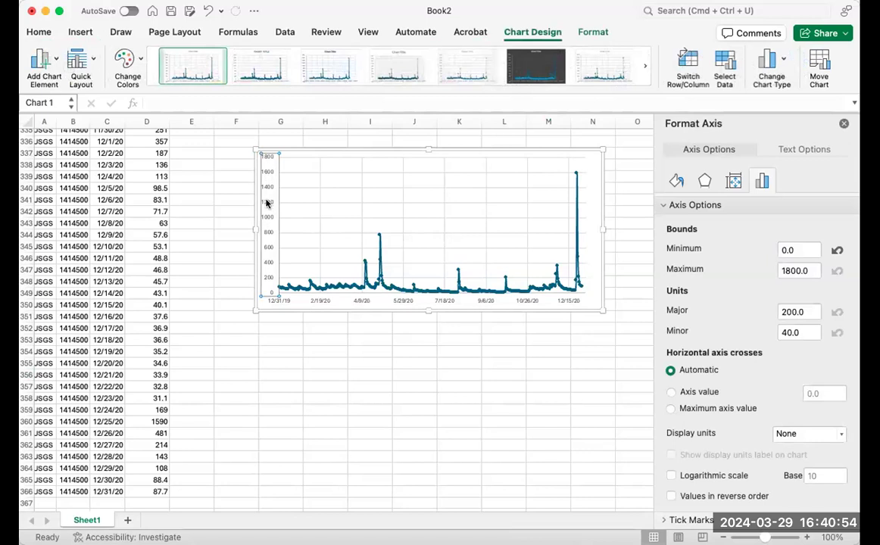
{"action": "left_click", "coordinate": [382, 308]}
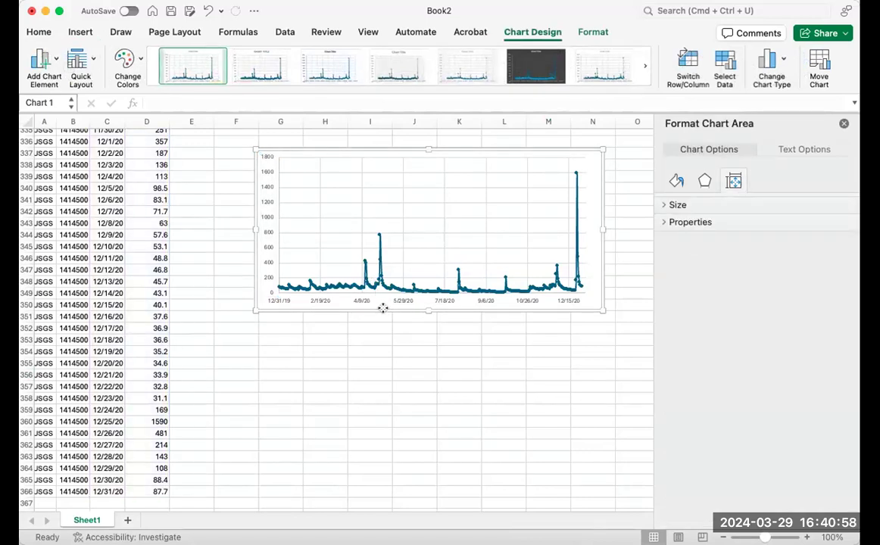
{"action": "left_click", "coordinate": [377, 363]}
{"action": "left_click", "coordinate": [395, 305]}
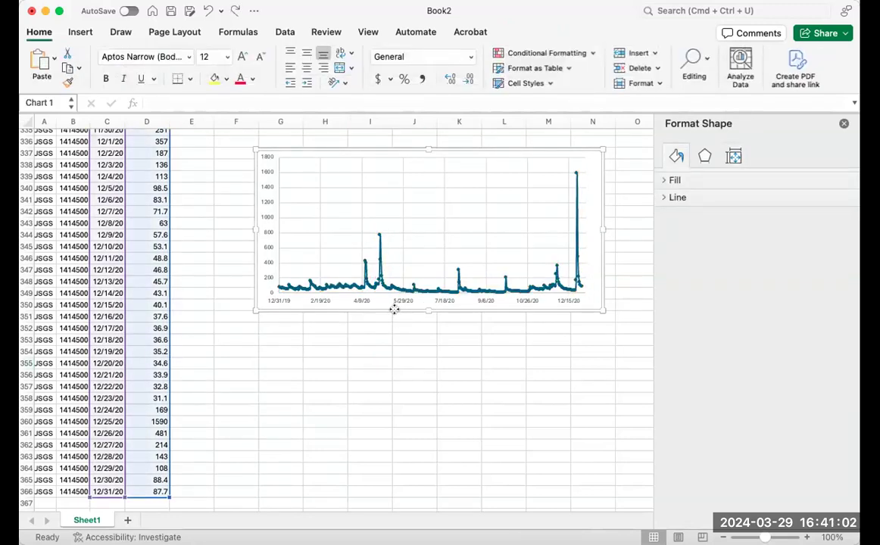
{"action": "right_click", "coordinate": [394, 307]}
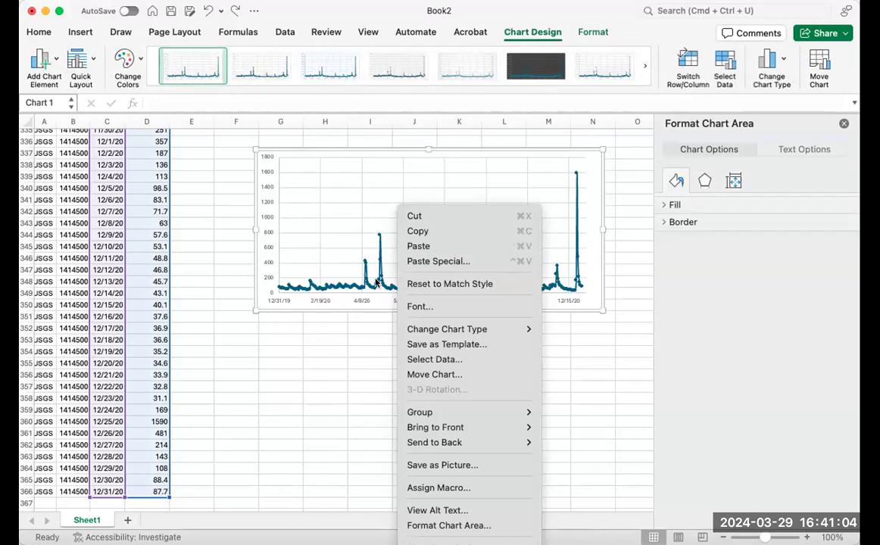
{"action": "left_click", "coordinate": [418, 231]}
{"action": "left_click", "coordinate": [280, 421]}
{"action": "key", "text": "super+v"}
{"action": "left_click_drag", "start_coordinate": [342, 414], "coordinate": [343, 315]}
Switch the lower chart's vertical axis to a logarithmic scale, and nudge that chart slightly down to sit under the original.
{"action": "left_click", "coordinate": [271, 358]}
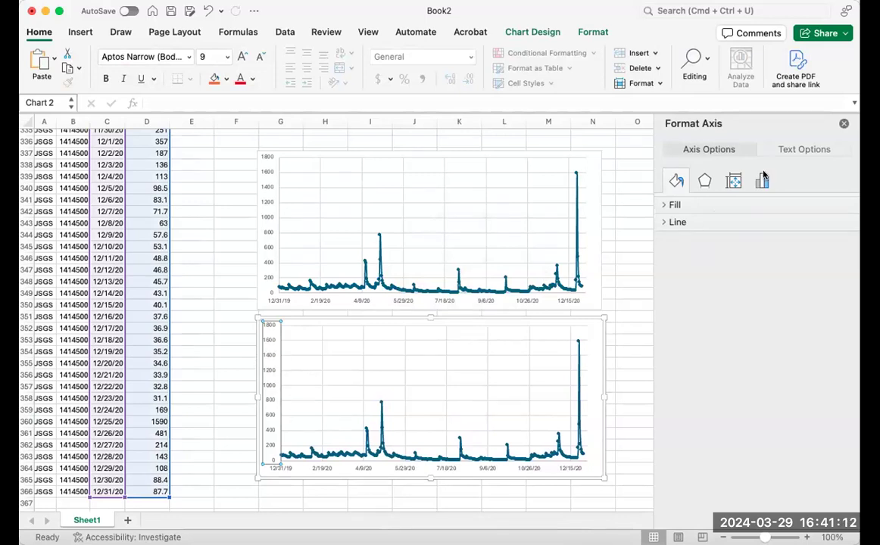
{"action": "left_click", "coordinate": [733, 182]}
{"action": "left_click", "coordinate": [762, 180]}
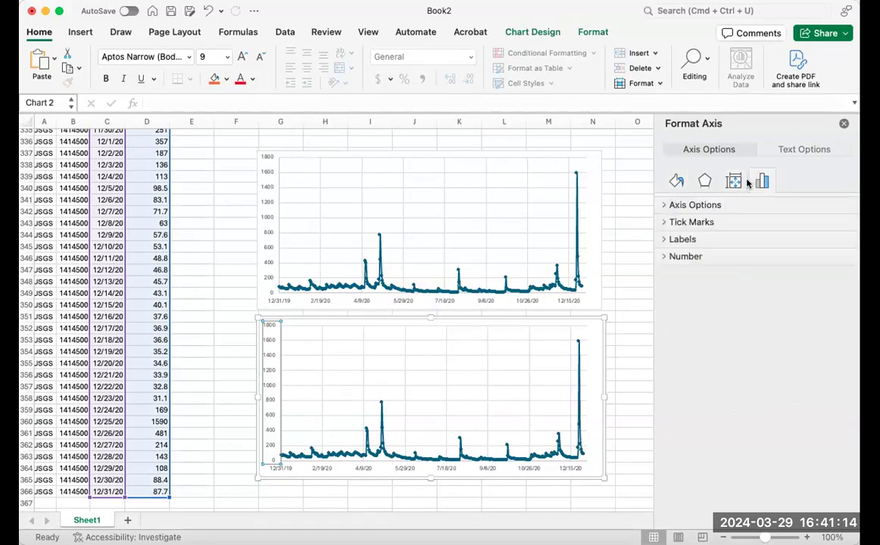
{"action": "left_click", "coordinate": [677, 181]}
{"action": "left_click", "coordinate": [703, 181]}
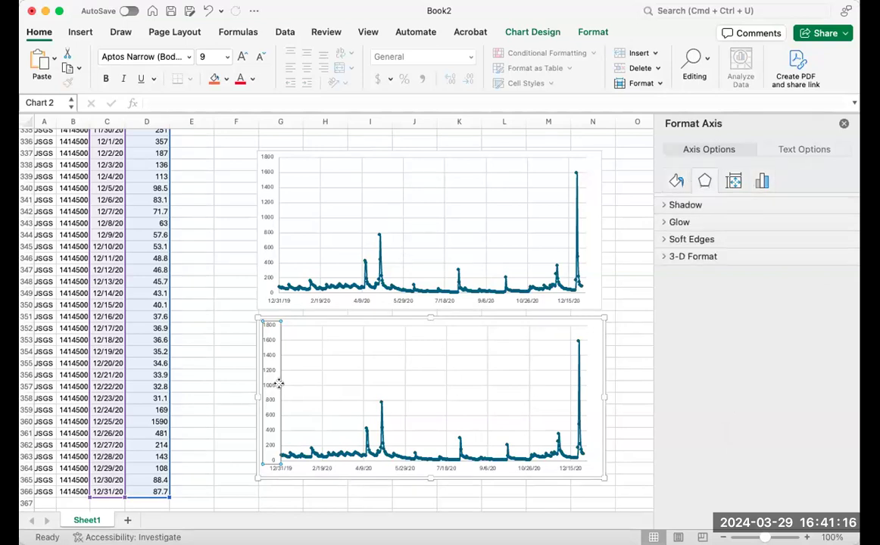
{"action": "right_click", "coordinate": [270, 371]}
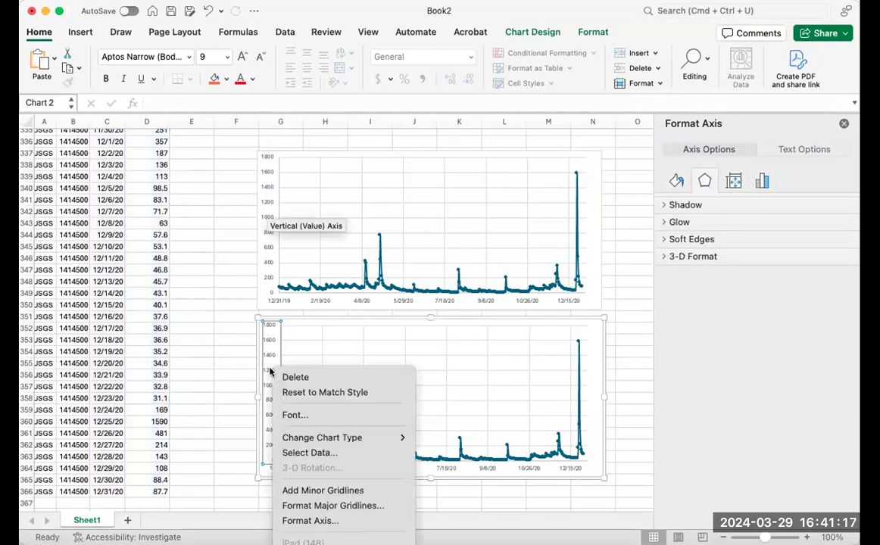
{"action": "left_click", "coordinate": [338, 521]}
{"action": "scroll", "coordinate": [751, 371], "scroll_direction": "down", "scroll_amount": 2}
{"action": "left_click", "coordinate": [726, 442]}
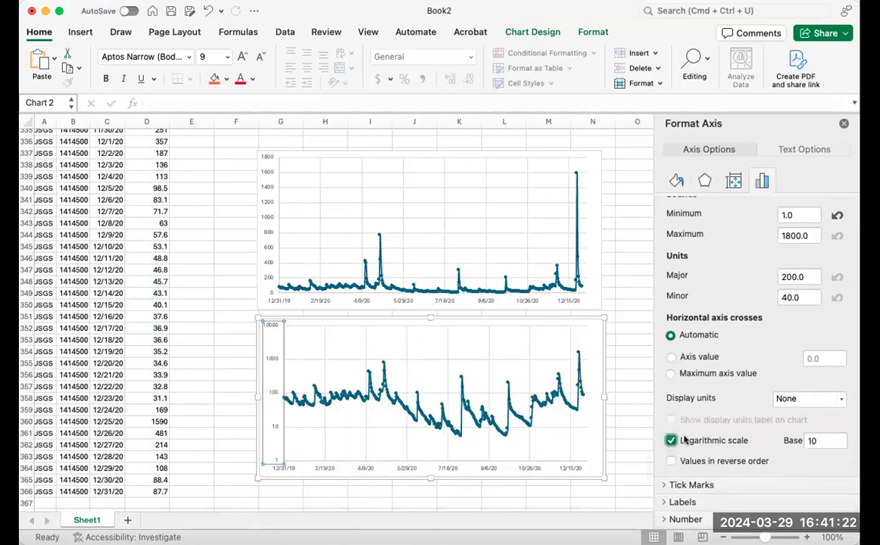
{"action": "left_click_drag", "start_coordinate": [497, 317], "coordinate": [502, 318]}
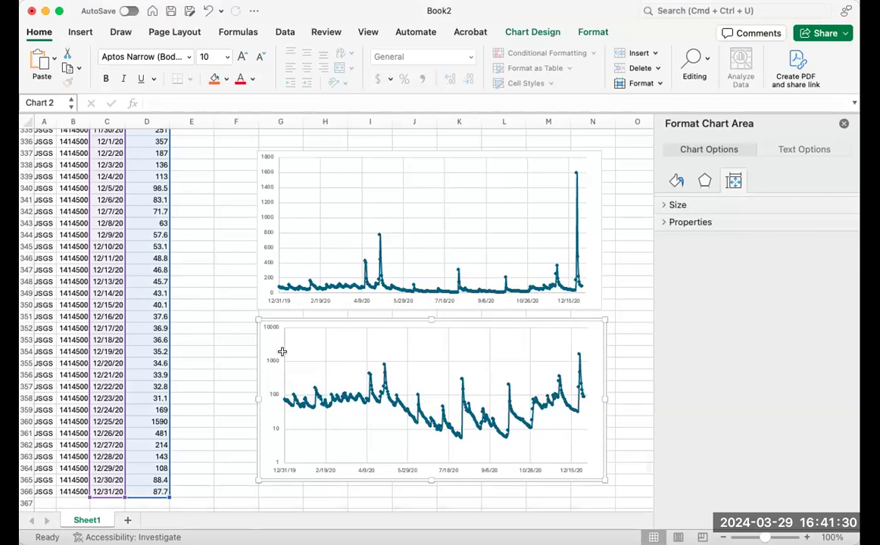
{"action": "left_click_drag", "start_coordinate": [304, 320], "coordinate": [307, 322]}
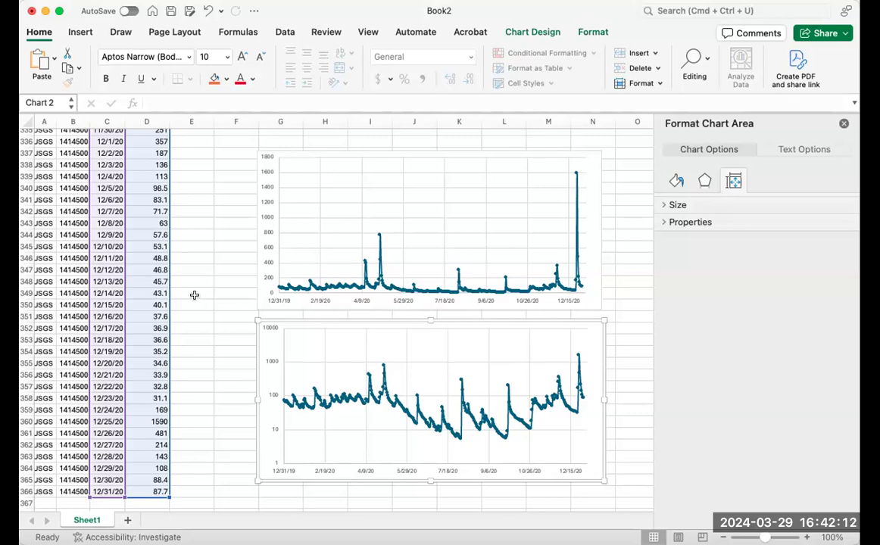
{"action": "scroll", "coordinate": [195, 297], "scroll_direction": "up", "scroll_amount": 20}
{"action": "scroll", "coordinate": [195, 295], "scroll_direction": "up", "scroll_amount": 20}
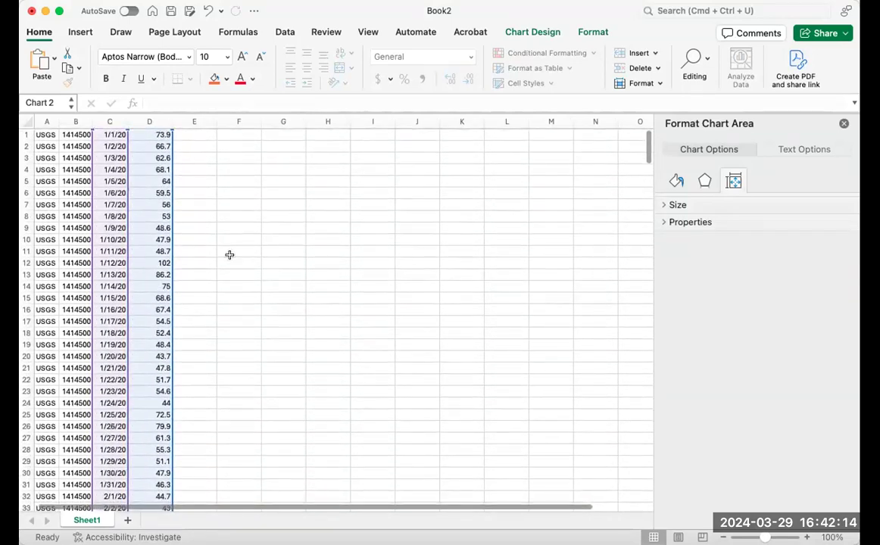
{"action": "left_click", "coordinate": [238, 257]}
{"action": "scroll", "coordinate": [158, 270], "scroll_direction": "up", "scroll_amount": 1}
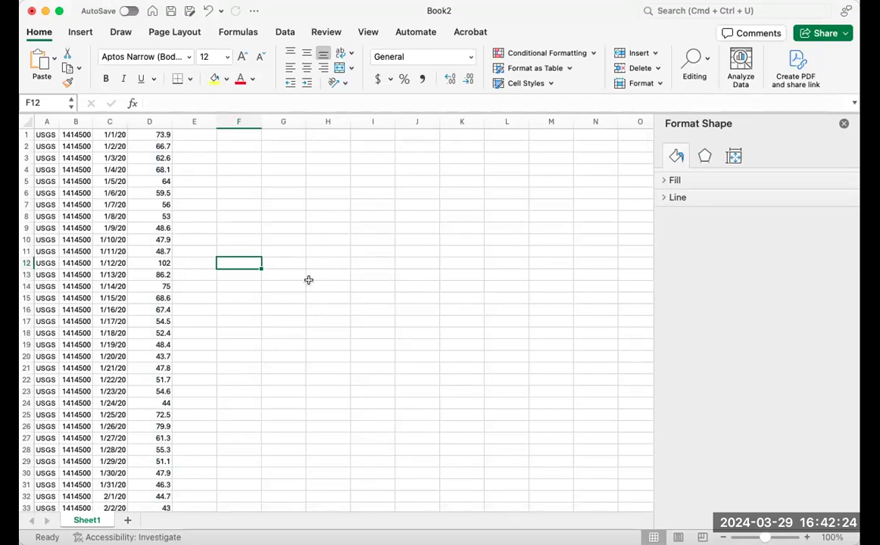
{"action": "scroll", "coordinate": [305, 290], "scroll_direction": "up", "scroll_amount": 1}
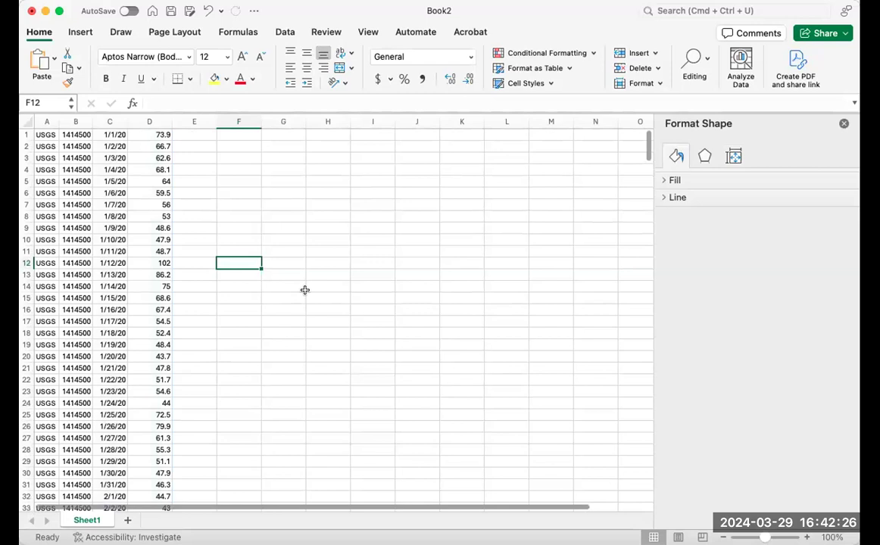